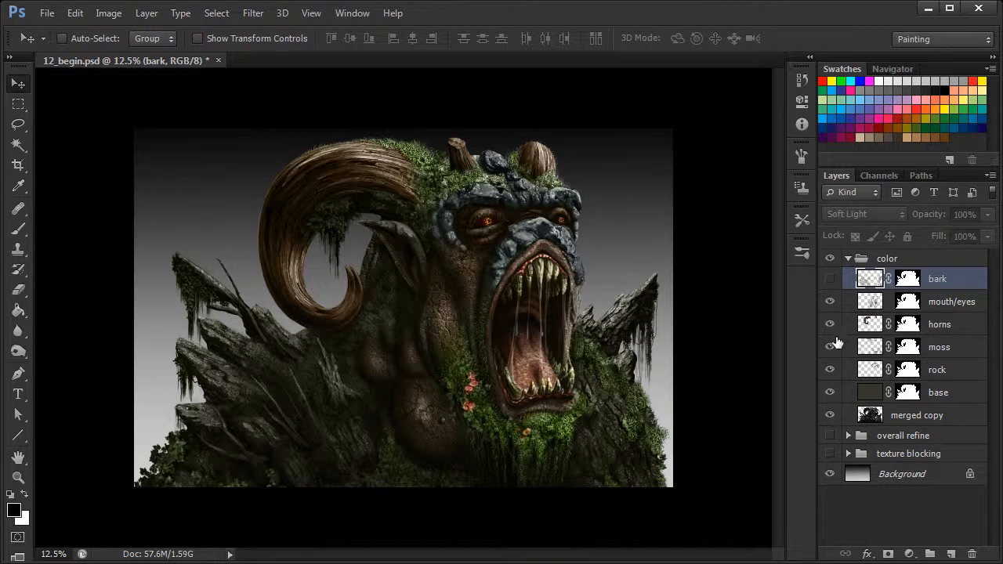
Show the bark layer and add a new layer above it with a copy of the bark layer's mask.
{"action": "left_click", "coordinate": [830, 279]}
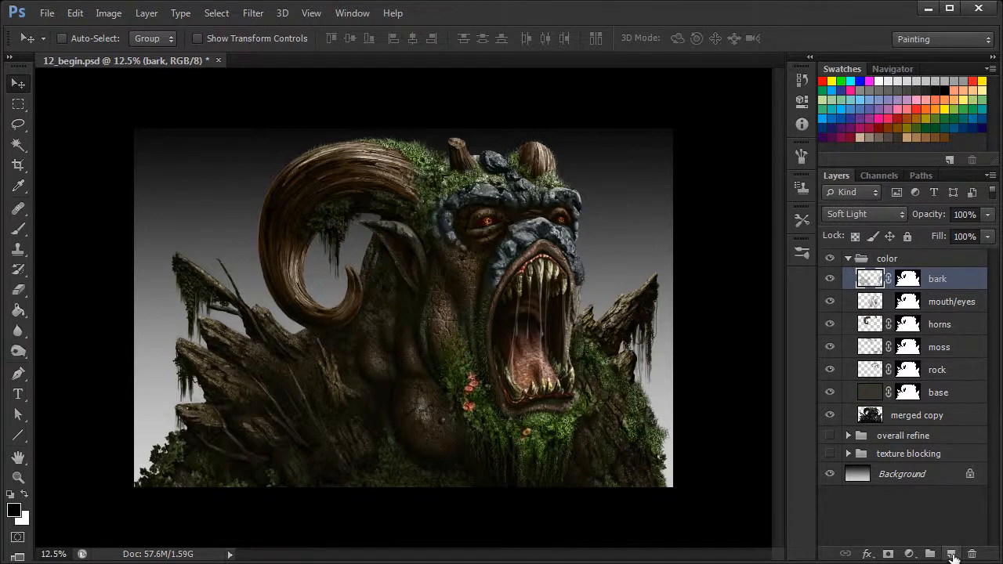
{"action": "left_click", "coordinate": [950, 554]}
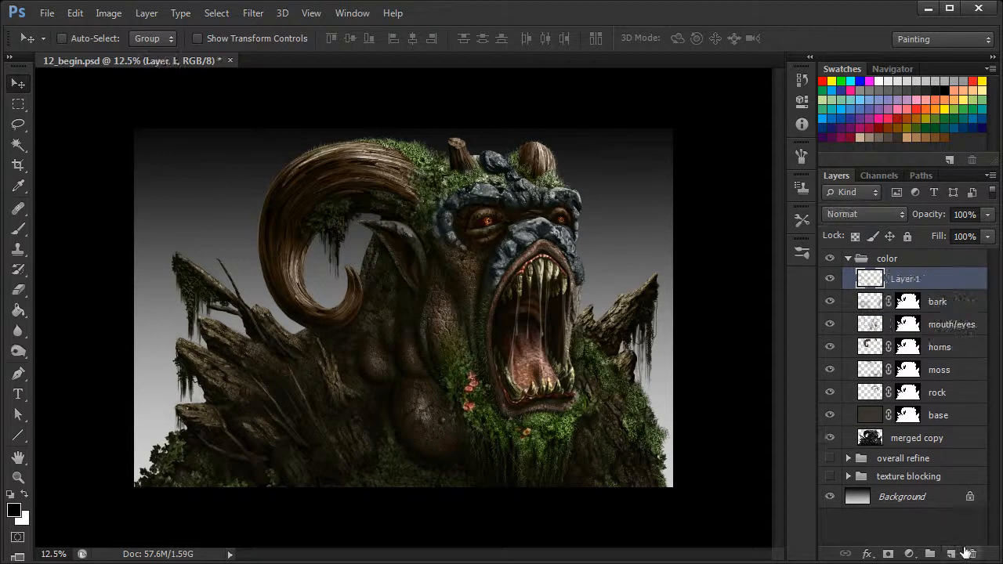
{"action": "left_click", "coordinate": [923, 307]}
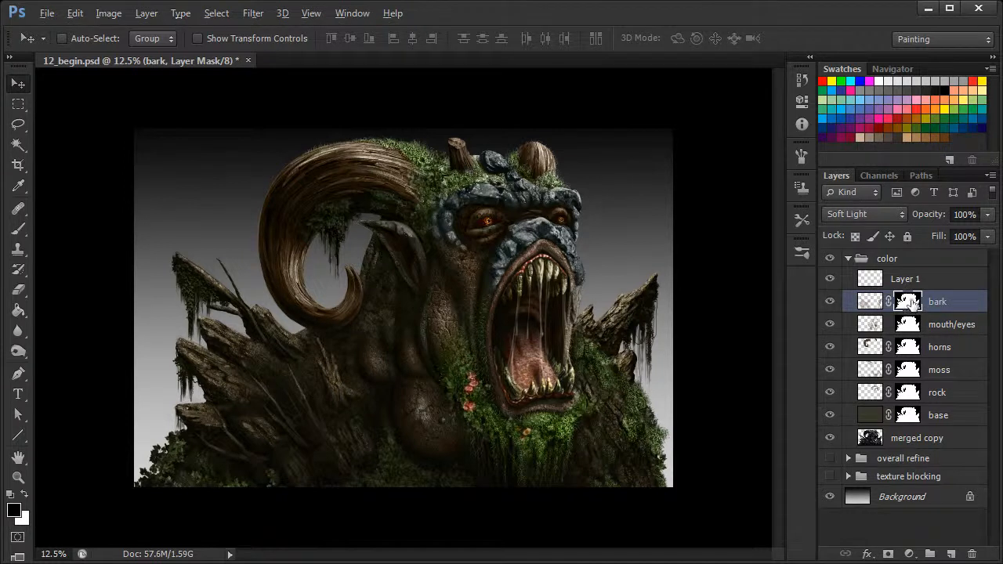
{"action": "left_click_drag", "start_coordinate": [909, 304], "coordinate": [909, 279]}
{"action": "left_click", "coordinate": [870, 280]}
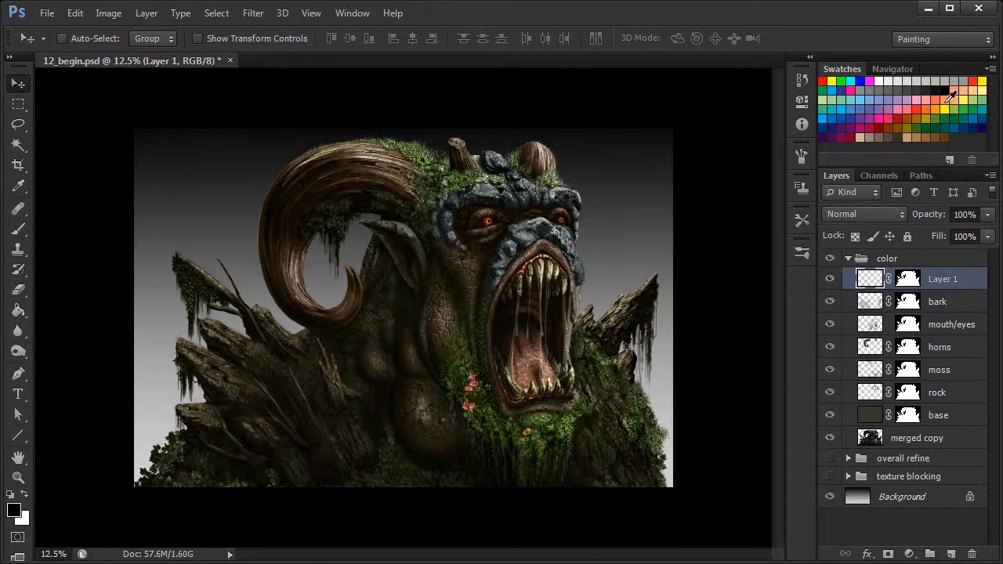
Prepare the Brush tool with a blue foreground colour at 191 px and set Layer 1's blend mode to Soft Light.
{"action": "left_click", "coordinate": [858, 107]}
{"action": "left_click", "coordinate": [19, 229]}
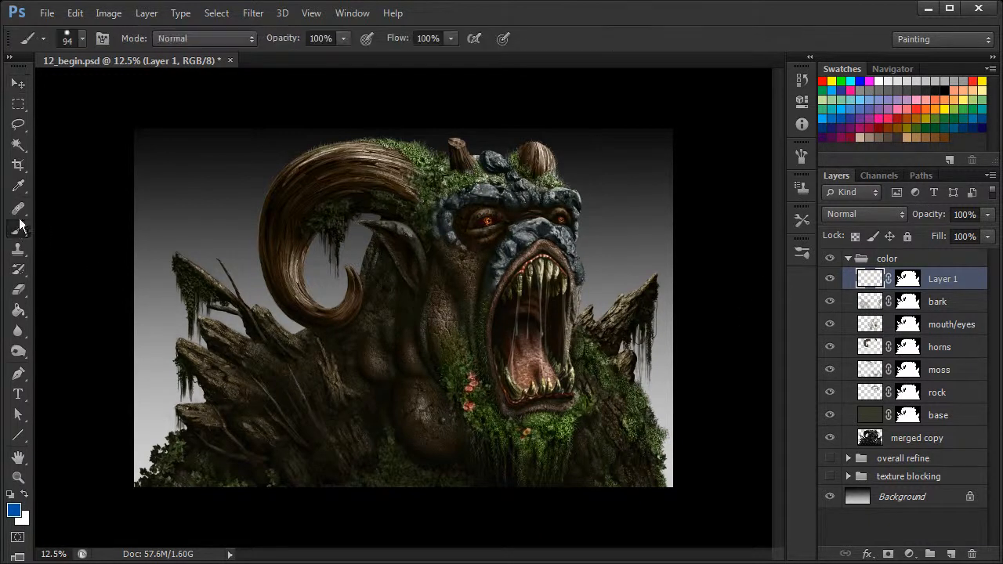
{"action": "right_click", "coordinate": [491, 287]}
{"action": "left_click_drag", "start_coordinate": [589, 322], "coordinate": [602, 323]}
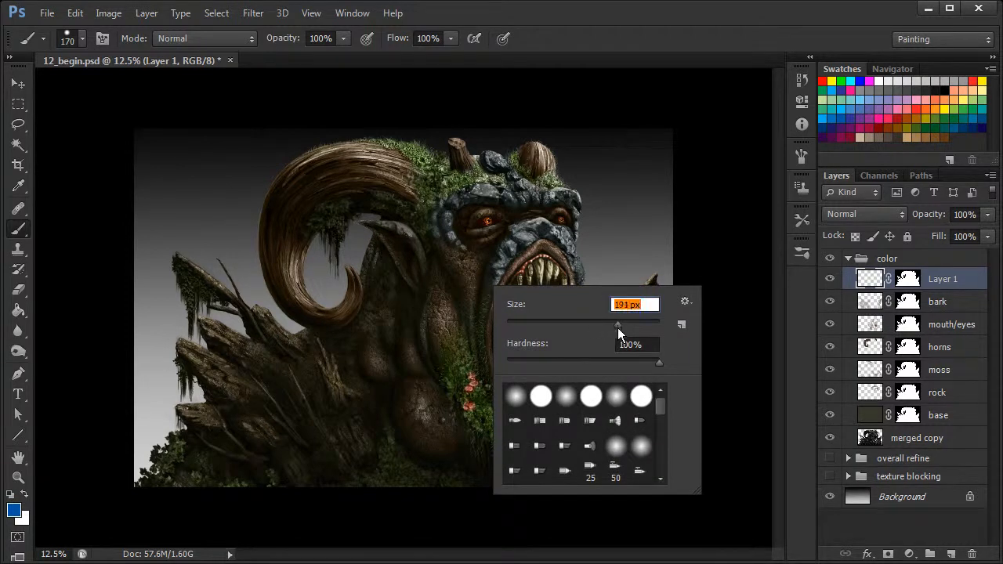
{"action": "left_click", "coordinate": [796, 152]}
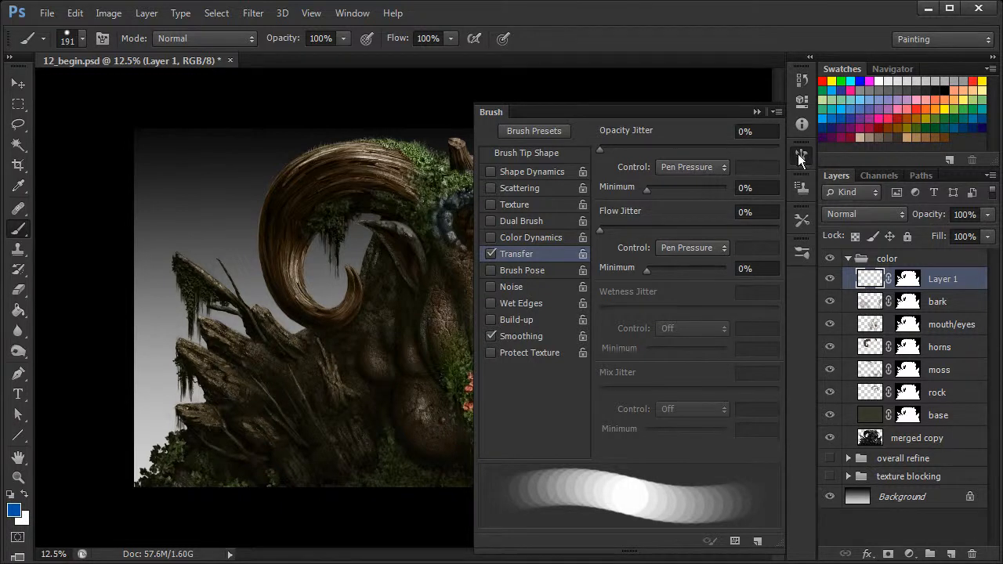
{"action": "left_click", "coordinate": [797, 153]}
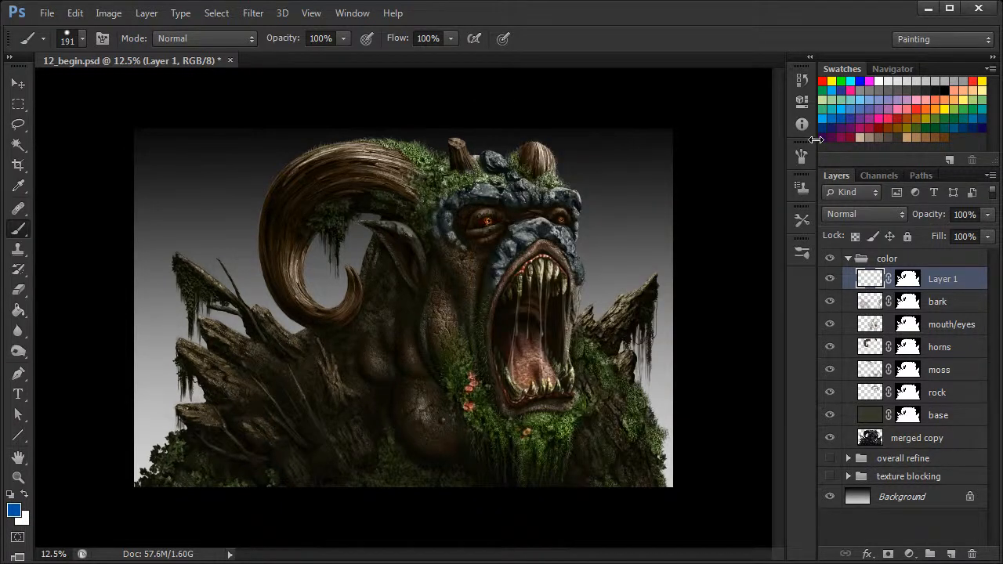
{"action": "left_click", "coordinate": [880, 213]}
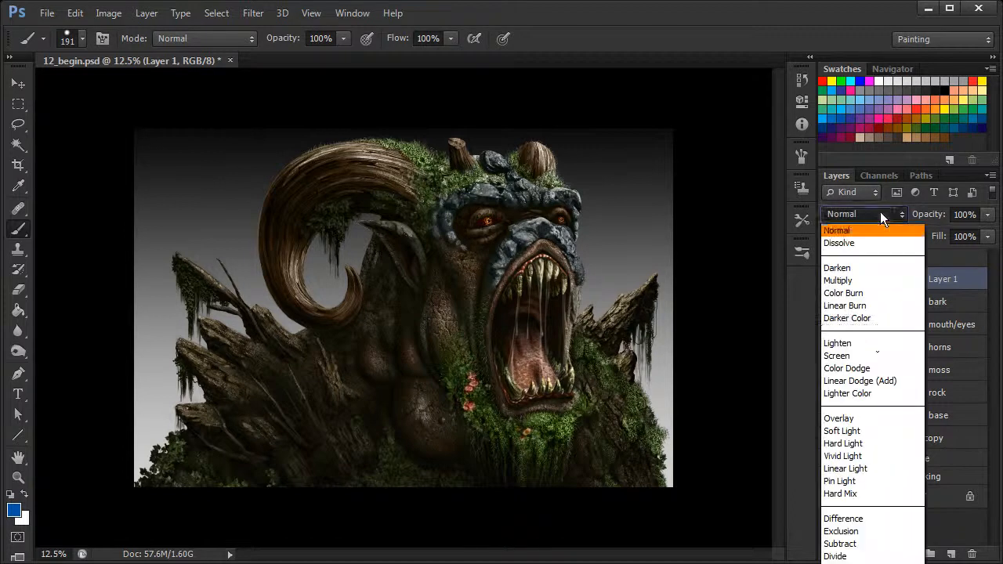
{"action": "left_click", "coordinate": [856, 432]}
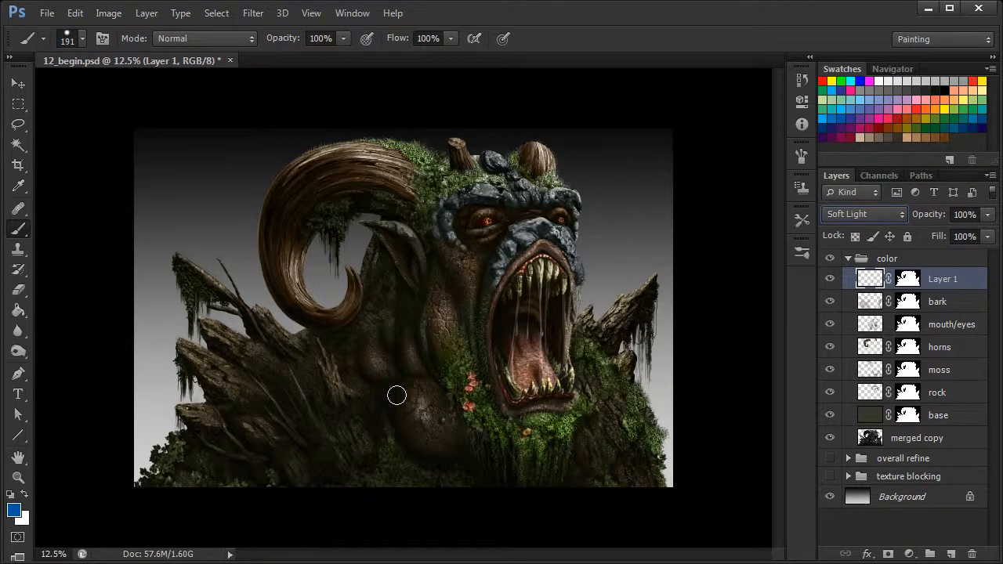
Enlarge the brush to 319 px and paint blue over the creature's shadowed chest, lower body and the foliage at its base.
{"action": "right_click", "coordinate": [452, 360]}
{"action": "left_click_drag", "start_coordinate": [573, 389], "coordinate": [583, 391]}
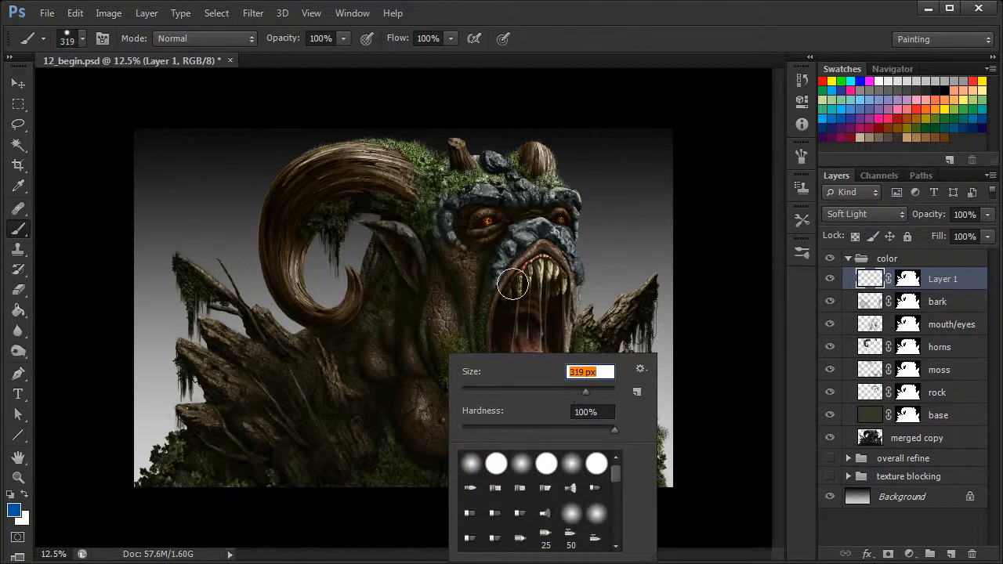
{"action": "key", "text": "Return"}
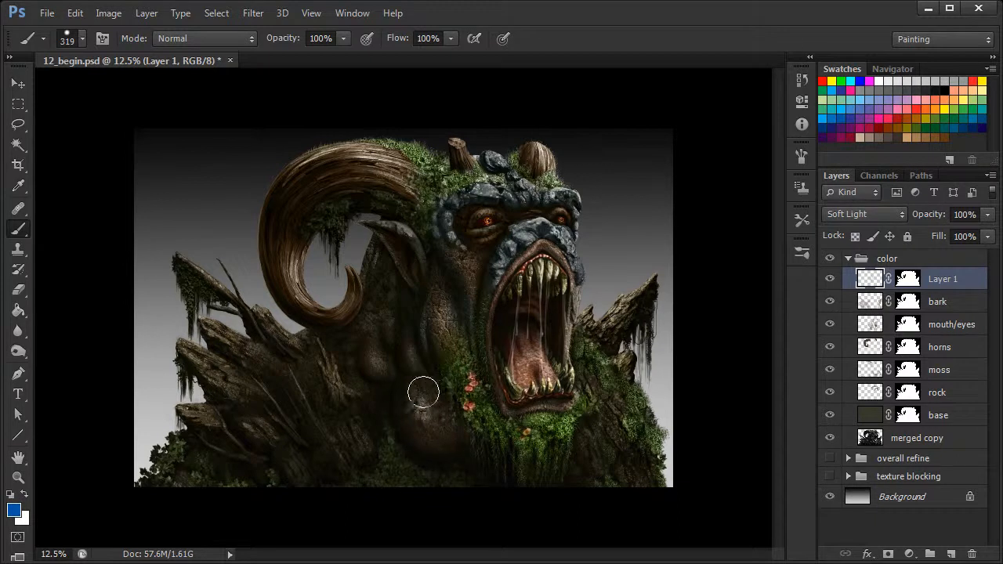
{"action": "mouse_move", "coordinate": [457, 414]}
{"action": "left_mouse_down"}
{"action": "mouse_move", "coordinate": [484, 473]}
{"action": "mouse_move", "coordinate": [468, 471]}
{"action": "left_mouse_up"}
{"action": "mouse_move", "coordinate": [408, 383]}
{"action": "left_mouse_down"}
{"action": "mouse_move", "coordinate": [397, 340]}
{"action": "mouse_move", "coordinate": [400, 352]}
{"action": "mouse_move", "coordinate": [367, 332]}
{"action": "mouse_move", "coordinate": [383, 404]}
{"action": "mouse_move", "coordinate": [355, 346]}
{"action": "mouse_move", "coordinate": [377, 300]}
{"action": "mouse_move", "coordinate": [376, 316]}
{"action": "mouse_move", "coordinate": [382, 275]}
{"action": "mouse_move", "coordinate": [327, 358]}
{"action": "mouse_move", "coordinate": [303, 366]}
{"action": "mouse_move", "coordinate": [321, 417]}
{"action": "mouse_move", "coordinate": [354, 410]}
{"action": "mouse_move", "coordinate": [344, 364]}
{"action": "mouse_move", "coordinate": [337, 357]}
{"action": "mouse_move", "coordinate": [323, 414]}
{"action": "mouse_move", "coordinate": [337, 425]}
{"action": "mouse_move", "coordinate": [339, 396]}
{"action": "mouse_move", "coordinate": [172, 460]}
{"action": "mouse_move", "coordinate": [157, 476]}
{"action": "mouse_move", "coordinate": [209, 490]}
{"action": "mouse_move", "coordinate": [203, 474]}
{"action": "mouse_move", "coordinate": [165, 460]}
{"action": "mouse_move", "coordinate": [246, 486]}
{"action": "mouse_move", "coordinate": [181, 440]}
{"action": "mouse_move", "coordinate": [174, 474]}
{"action": "mouse_move", "coordinate": [254, 475]}
{"action": "mouse_move", "coordinate": [226, 483]}
{"action": "mouse_move", "coordinate": [166, 472]}
{"action": "mouse_move", "coordinate": [260, 502]}
{"action": "mouse_move", "coordinate": [357, 486]}
{"action": "mouse_move", "coordinate": [387, 451]}
{"action": "mouse_move", "coordinate": [389, 469]}
{"action": "mouse_move", "coordinate": [423, 491]}
{"action": "mouse_move", "coordinate": [384, 431]}
{"action": "mouse_move", "coordinate": [275, 491]}
{"action": "mouse_move", "coordinate": [185, 454]}
{"action": "mouse_move", "coordinate": [170, 458]}
{"action": "mouse_move", "coordinate": [239, 497]}
{"action": "mouse_move", "coordinate": [197, 475]}
{"action": "left_mouse_up"}
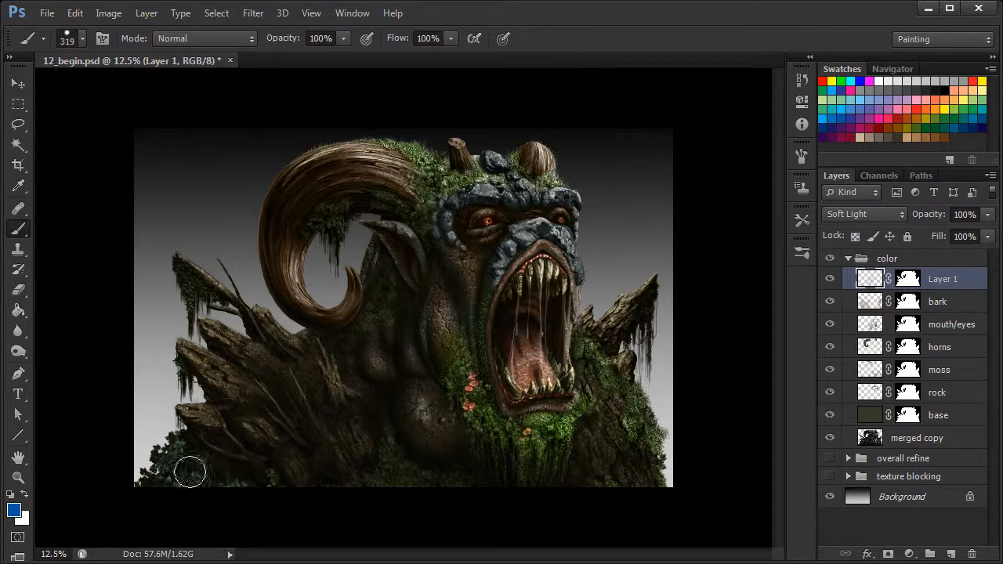
Toggle Layer 1's visibility repeatedly to compare the creature with and without the blue tint.
{"action": "left_click", "coordinate": [830, 279]}
{"action": "left_click", "coordinate": [830, 279]}
{"action": "left_click", "coordinate": [830, 279]}
{"action": "left_click", "coordinate": [829, 279]}
{"action": "left_click", "coordinate": [830, 279]}
{"action": "left_click", "coordinate": [829, 278]}
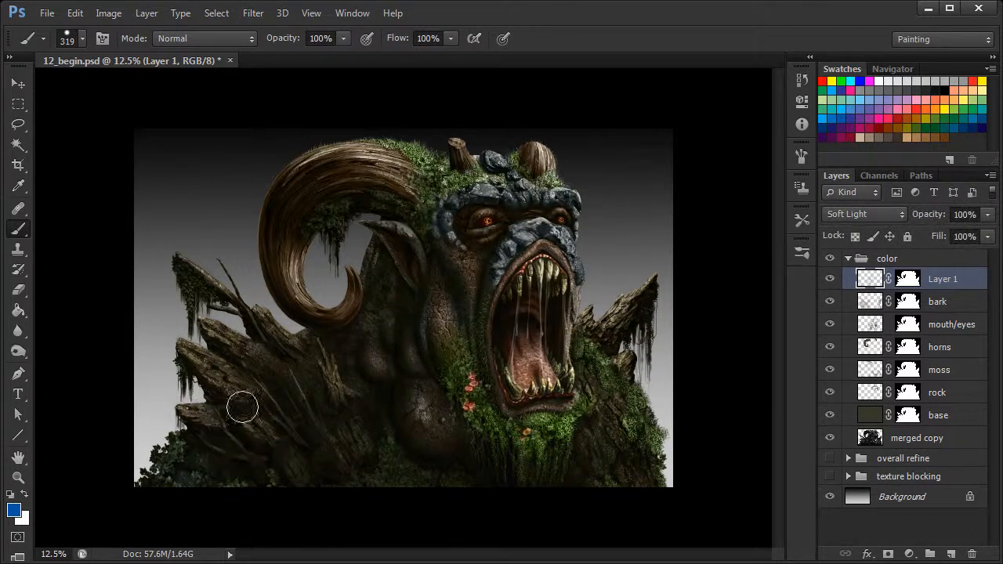
Paint blue over the back spikes and toward the face, using a 141 px brush for the moss beneath the large horn.
{"action": "mouse_move", "coordinate": [246, 377]}
{"action": "left_mouse_down"}
{"action": "mouse_move", "coordinate": [196, 448]}
{"action": "mouse_move", "coordinate": [249, 439]}
{"action": "mouse_move", "coordinate": [312, 487]}
{"action": "mouse_move", "coordinate": [368, 441]}
{"action": "mouse_move", "coordinate": [342, 471]}
{"action": "mouse_move", "coordinate": [363, 446]}
{"action": "mouse_move", "coordinate": [339, 418]}
{"action": "mouse_move", "coordinate": [331, 362]}
{"action": "mouse_move", "coordinate": [349, 396]}
{"action": "mouse_move", "coordinate": [305, 406]}
{"action": "mouse_move", "coordinate": [326, 428]}
{"action": "mouse_move", "coordinate": [279, 449]}
{"action": "mouse_move", "coordinate": [380, 471]}
{"action": "mouse_move", "coordinate": [297, 502]}
{"action": "mouse_move", "coordinate": [256, 476]}
{"action": "mouse_move", "coordinate": [316, 489]}
{"action": "mouse_move", "coordinate": [415, 437]}
{"action": "mouse_move", "coordinate": [419, 385]}
{"action": "mouse_move", "coordinate": [443, 402]}
{"action": "mouse_move", "coordinate": [394, 305]}
{"action": "mouse_move", "coordinate": [384, 312]}
{"action": "mouse_move", "coordinate": [453, 270]}
{"action": "mouse_move", "coordinate": [469, 306]}
{"action": "mouse_move", "coordinate": [505, 218]}
{"action": "mouse_move", "coordinate": [464, 235]}
{"action": "left_mouse_up"}
{"action": "right_click", "coordinate": [506, 217]}
{"action": "left_click", "coordinate": [619, 261]}
{"action": "left_click", "coordinate": [459, 214]}
{"action": "mouse_move", "coordinate": [398, 203]}
{"action": "left_mouse_down"}
{"action": "mouse_move", "coordinate": [432, 225]}
{"action": "mouse_move", "coordinate": [390, 201]}
{"action": "mouse_move", "coordinate": [348, 200]}
{"action": "mouse_move", "coordinate": [330, 212]}
{"action": "mouse_move", "coordinate": [340, 238]}
{"action": "mouse_move", "coordinate": [335, 206]}
{"action": "left_mouse_up"}
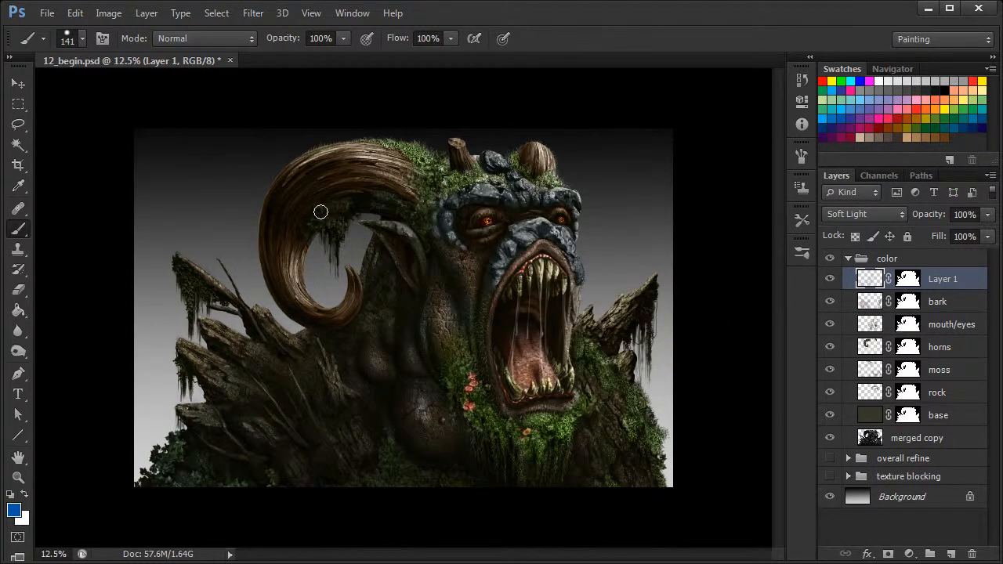
Set the brush to 257 px and extend the blue tint over the back spikes and the lower chest.
{"action": "right_click", "coordinate": [370, 192]}
{"action": "left_click", "coordinate": [513, 222]}
{"action": "type", "text": "257"}
{"action": "key", "text": "Return"}
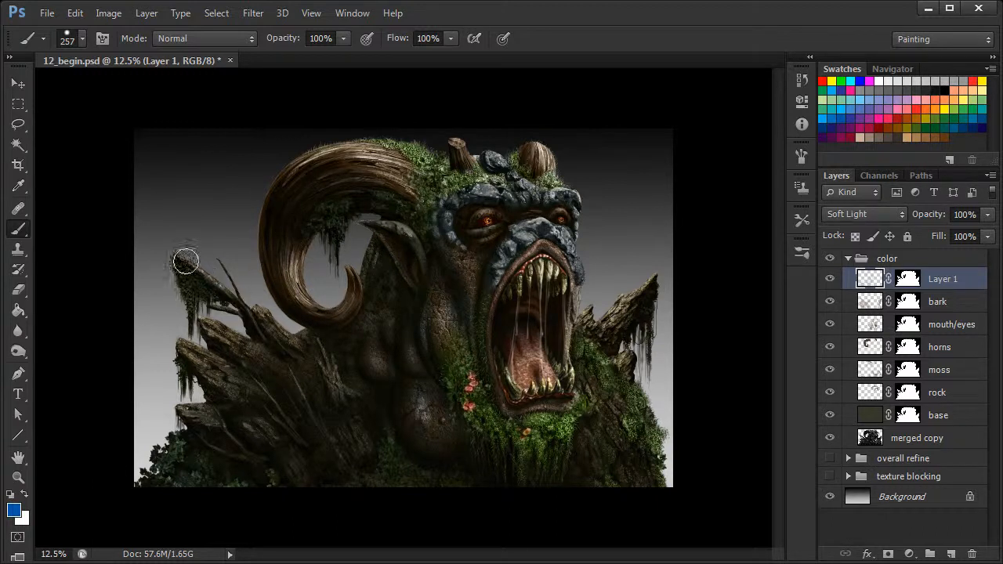
{"action": "left_click", "coordinate": [20, 289]}
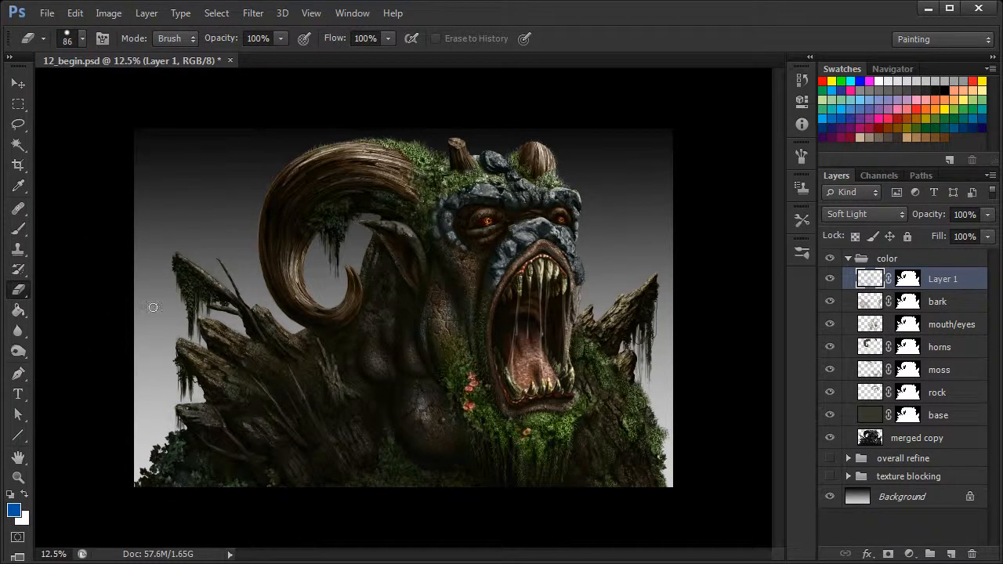
{"action": "left_click", "coordinate": [18, 228]}
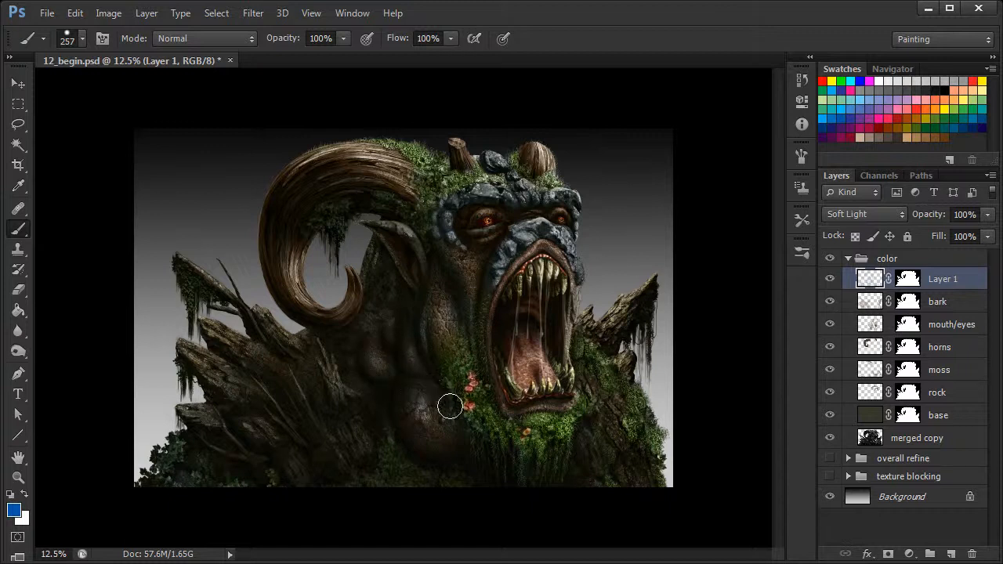
Erase excess blue from the throat and chest bulges with a 236 px eraser and return to the Brush tool.
{"action": "left_click", "coordinate": [18, 289]}
{"action": "right_click", "coordinate": [491, 357]}
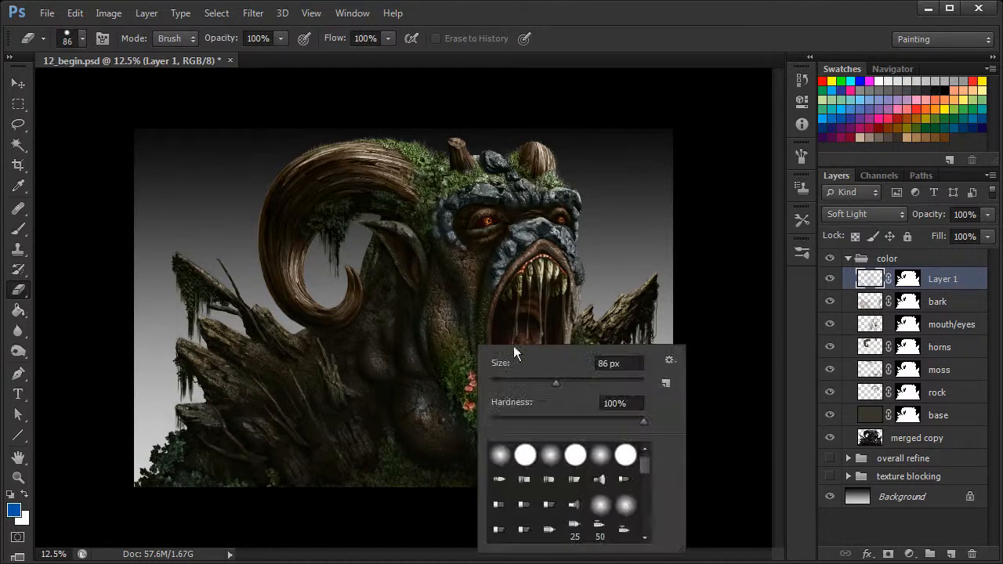
{"action": "left_click_drag", "start_coordinate": [621, 381], "coordinate": [628, 381]}
{"action": "left_click", "coordinate": [607, 381]}
{"action": "mouse_move", "coordinate": [433, 412]}
{"action": "left_mouse_down"}
{"action": "mouse_move", "coordinate": [422, 410]}
{"action": "mouse_move", "coordinate": [423, 394]}
{"action": "mouse_move", "coordinate": [433, 405]}
{"action": "mouse_move", "coordinate": [401, 356]}
{"action": "mouse_move", "coordinate": [448, 429]}
{"action": "mouse_move", "coordinate": [428, 354]}
{"action": "mouse_move", "coordinate": [403, 361]}
{"action": "mouse_move", "coordinate": [429, 316]}
{"action": "mouse_move", "coordinate": [422, 343]}
{"action": "mouse_move", "coordinate": [428, 366]}
{"action": "mouse_move", "coordinate": [426, 326]}
{"action": "mouse_move", "coordinate": [442, 420]}
{"action": "mouse_move", "coordinate": [413, 338]}
{"action": "left_mouse_up"}
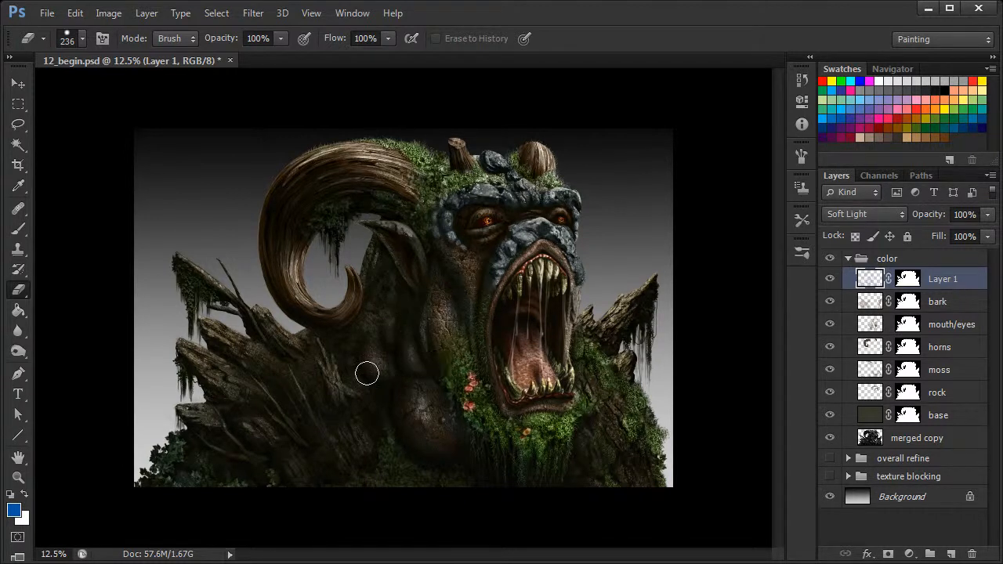
{"action": "left_click", "coordinate": [19, 229]}
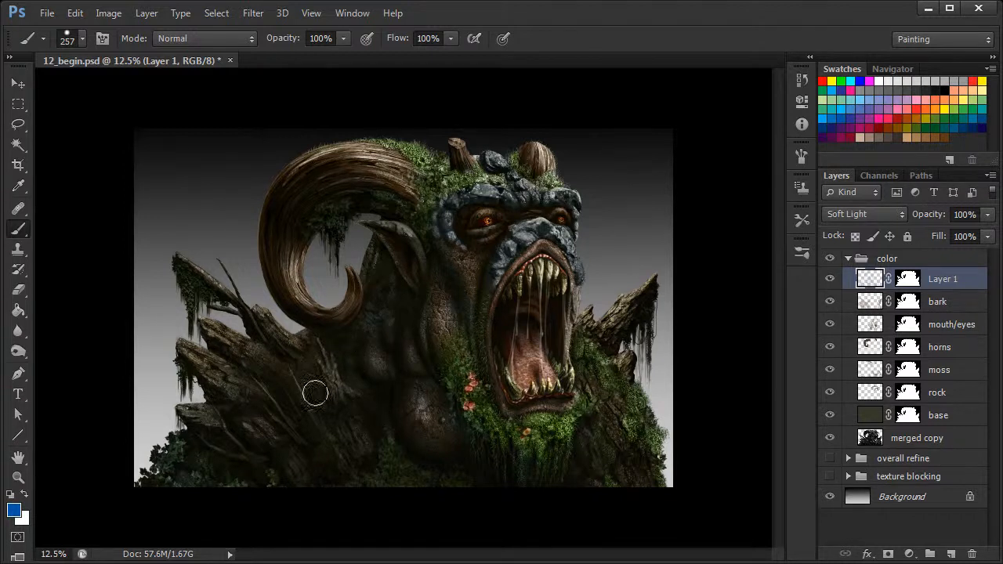
Add a layer above Layer 1 with a copy of its mask and set the new layer's blend mode to Soft Light.
{"action": "left_click", "coordinate": [951, 555]}
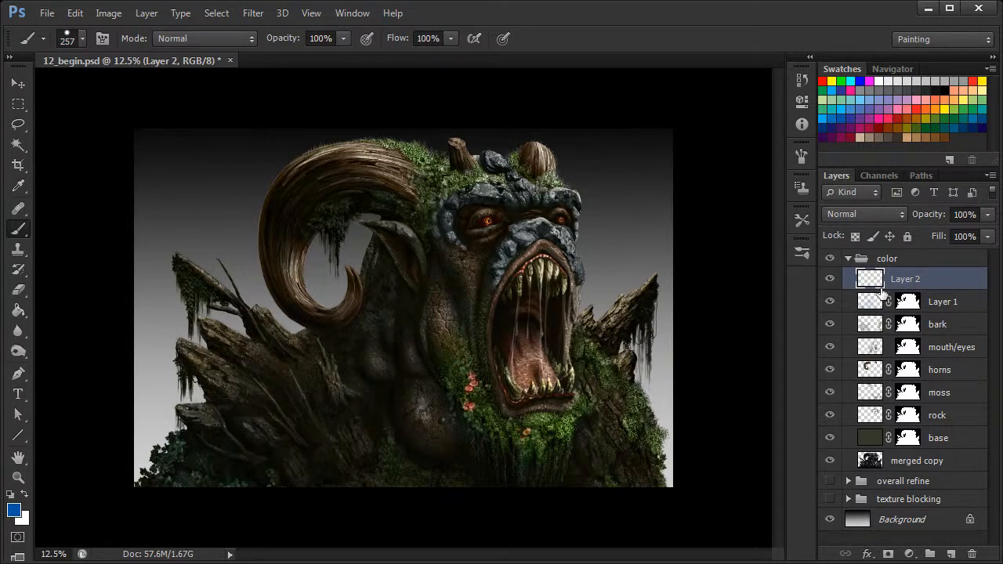
{"action": "left_click", "coordinate": [909, 302]}
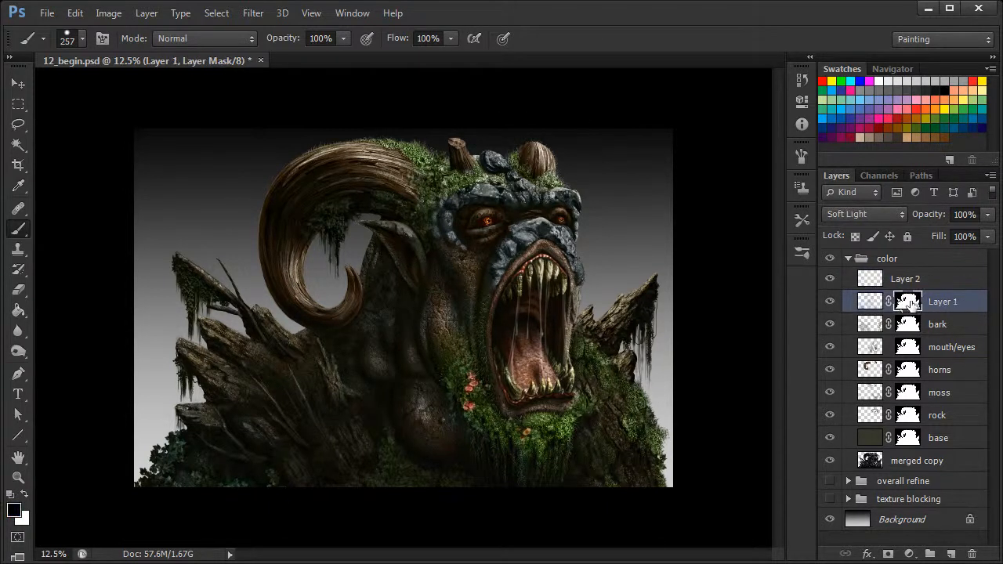
{"action": "left_click_drag", "start_coordinate": [907, 304], "coordinate": [939, 270]}
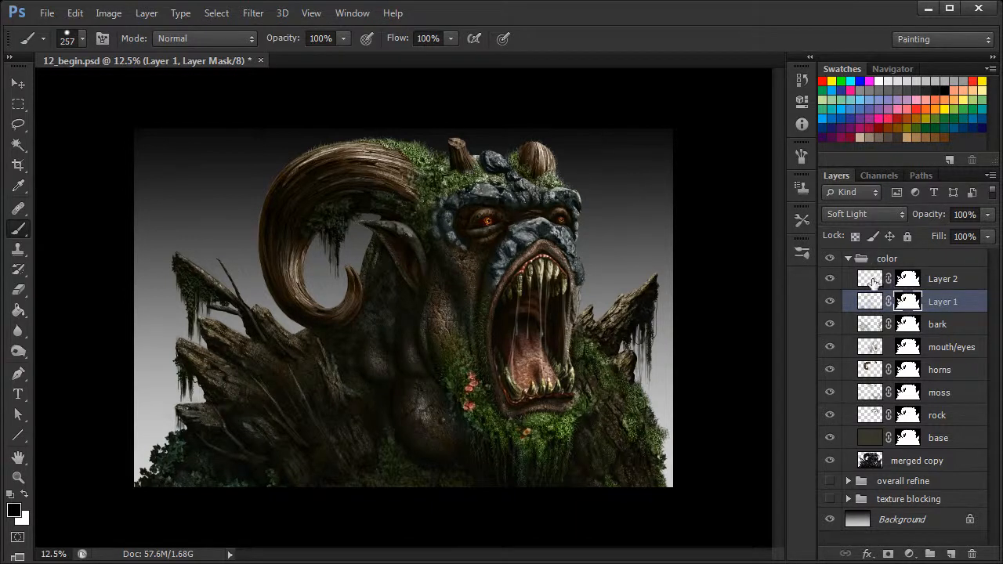
{"action": "left_click", "coordinate": [872, 280]}
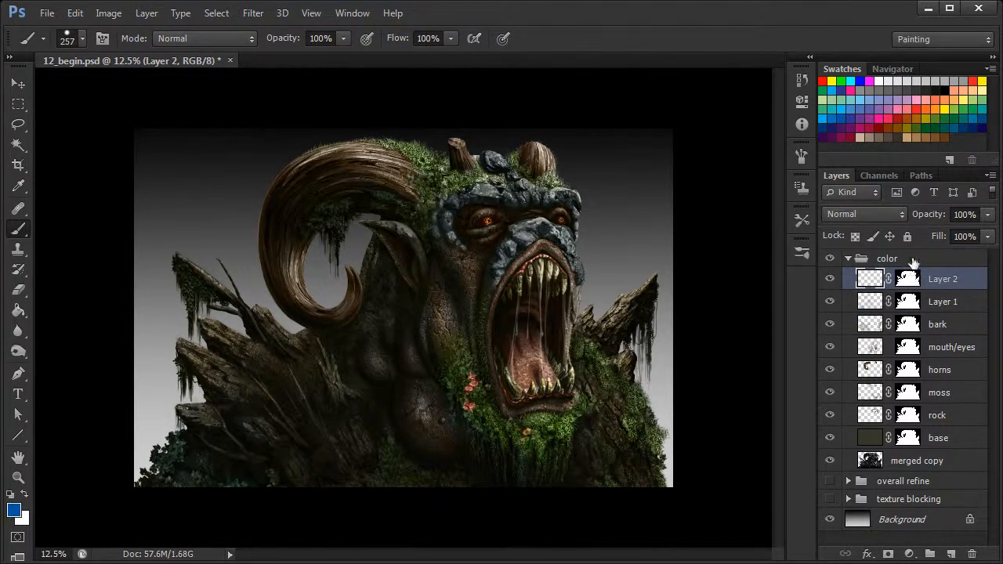
{"action": "left_click", "coordinate": [862, 213]}
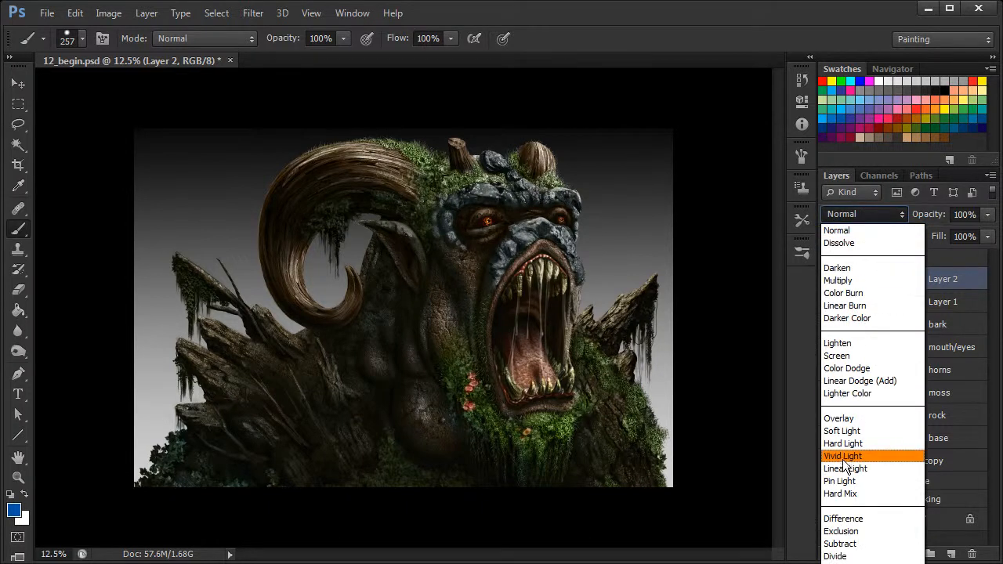
{"action": "left_click", "coordinate": [847, 432]}
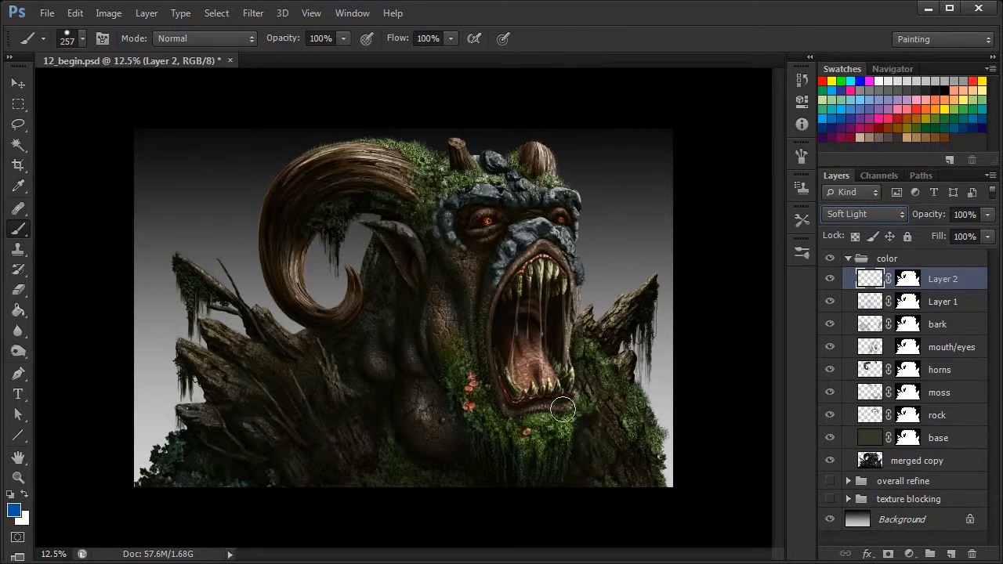
Paint orange on Layer 2 over the chin moss and facial rocks, reducing the brush to 178 px for the rocks.
{"action": "left_click", "coordinate": [935, 109]}
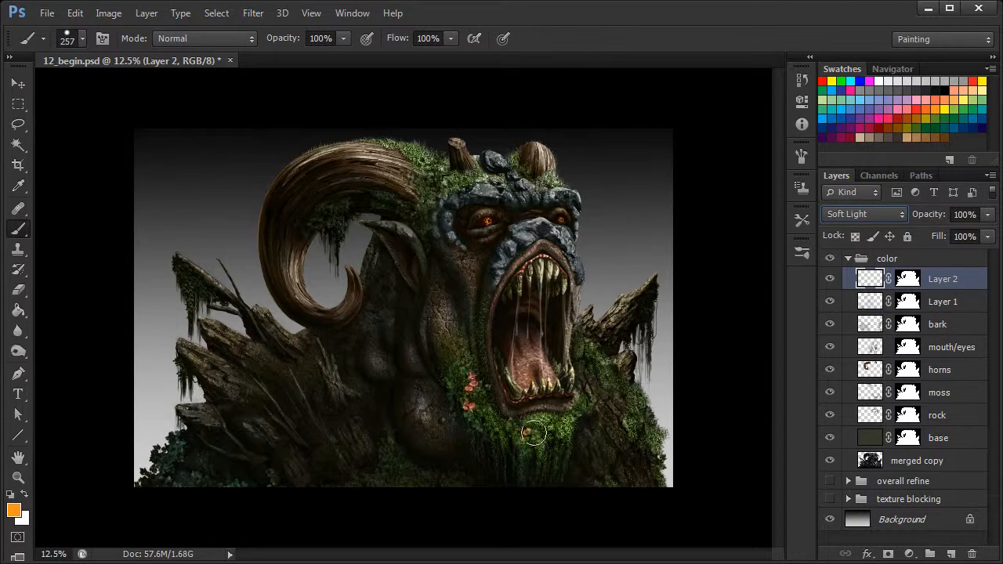
{"action": "mouse_move", "coordinate": [559, 424]}
{"action": "left_mouse_down"}
{"action": "mouse_move", "coordinate": [584, 411]}
{"action": "mouse_move", "coordinate": [579, 395]}
{"action": "mouse_move", "coordinate": [529, 439]}
{"action": "mouse_move", "coordinate": [487, 384]}
{"action": "mouse_move", "coordinate": [480, 412]}
{"action": "mouse_move", "coordinate": [474, 364]}
{"action": "mouse_move", "coordinate": [496, 430]}
{"action": "mouse_move", "coordinate": [541, 419]}
{"action": "mouse_move", "coordinate": [548, 443]}
{"action": "mouse_move", "coordinate": [577, 405]}
{"action": "mouse_move", "coordinate": [573, 380]}
{"action": "mouse_move", "coordinate": [580, 424]}
{"action": "mouse_move", "coordinate": [602, 360]}
{"action": "mouse_move", "coordinate": [599, 369]}
{"action": "mouse_move", "coordinate": [586, 357]}
{"action": "mouse_move", "coordinate": [619, 387]}
{"action": "mouse_move", "coordinate": [635, 433]}
{"action": "mouse_move", "coordinate": [641, 421]}
{"action": "mouse_move", "coordinate": [660, 458]}
{"action": "mouse_move", "coordinate": [649, 445]}
{"action": "mouse_move", "coordinate": [627, 448]}
{"action": "mouse_move", "coordinate": [595, 364]}
{"action": "mouse_move", "coordinate": [637, 474]}
{"action": "mouse_move", "coordinate": [609, 430]}
{"action": "mouse_move", "coordinate": [594, 341]}
{"action": "mouse_move", "coordinate": [644, 286]}
{"action": "mouse_move", "coordinate": [583, 315]}
{"action": "mouse_move", "coordinate": [618, 372]}
{"action": "mouse_move", "coordinate": [587, 311]}
{"action": "left_mouse_up"}
{"action": "left_click_drag", "start_coordinate": [523, 238], "coordinate": [548, 224]}
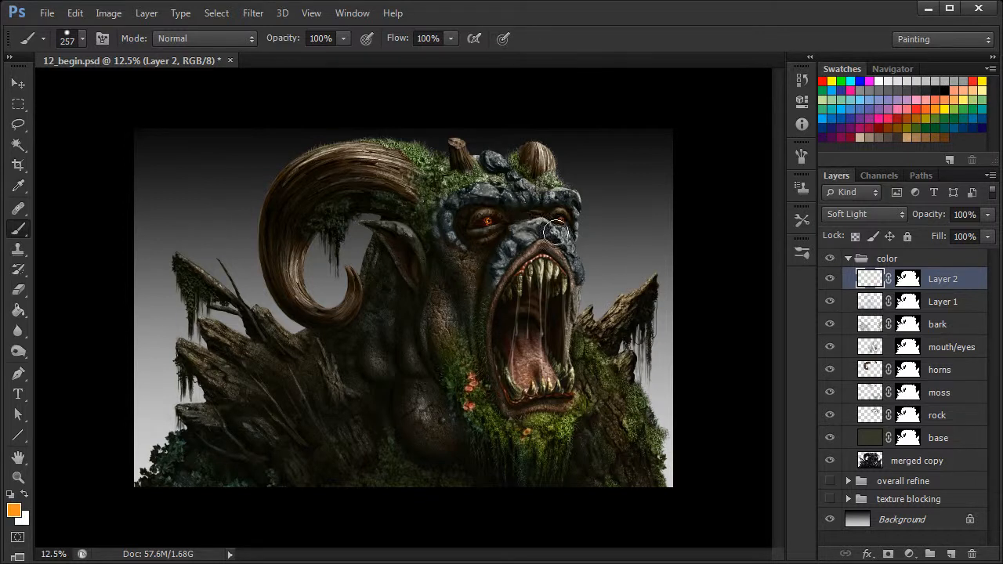
{"action": "right_click", "coordinate": [551, 225]}
{"action": "left_click_drag", "start_coordinate": [680, 271], "coordinate": [676, 271]}
{"action": "mouse_move", "coordinate": [518, 229]}
{"action": "left_mouse_down"}
{"action": "mouse_move", "coordinate": [547, 222]}
{"action": "mouse_move", "coordinate": [570, 242]}
{"action": "mouse_move", "coordinate": [577, 274]}
{"action": "mouse_move", "coordinate": [576, 261]}
{"action": "mouse_move", "coordinate": [500, 273]}
{"action": "mouse_move", "coordinate": [507, 249]}
{"action": "left_mouse_up"}
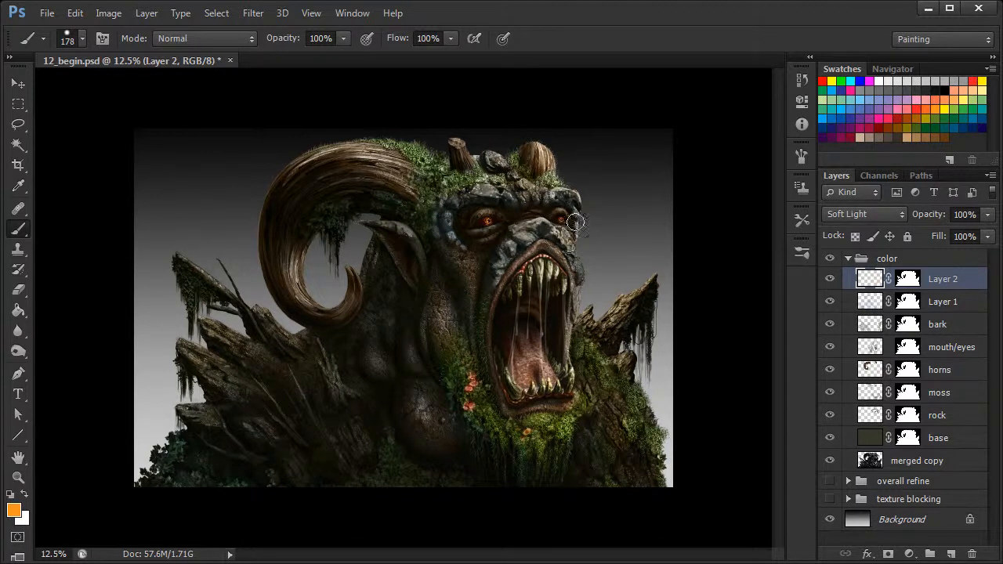
Warm the facial rocks and small horns with yellow and orange strokes, and set Layer 2's opacity to 88%.
{"action": "left_click", "coordinate": [945, 109]}
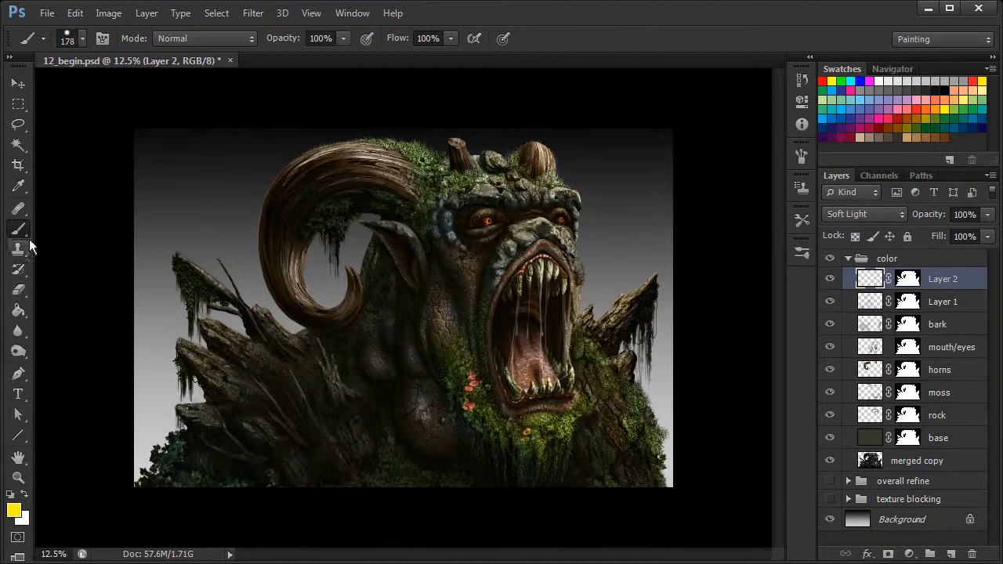
{"action": "left_click", "coordinate": [937, 105]}
{"action": "left_click_drag", "start_coordinate": [930, 221], "coordinate": [929, 219]}
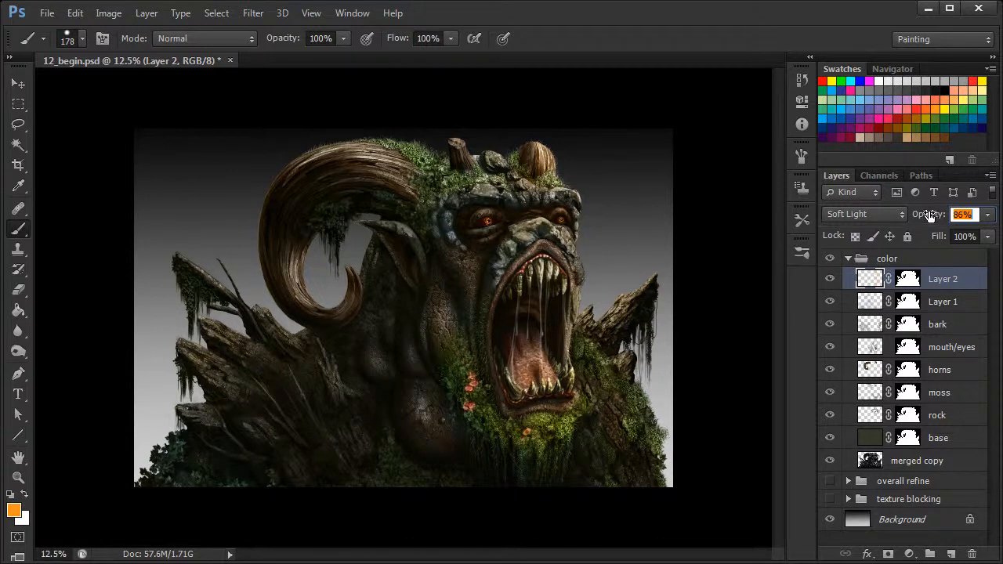
{"action": "left_click_drag", "start_coordinate": [925, 207], "coordinate": [929, 206]}
{"action": "key", "text": "Return"}
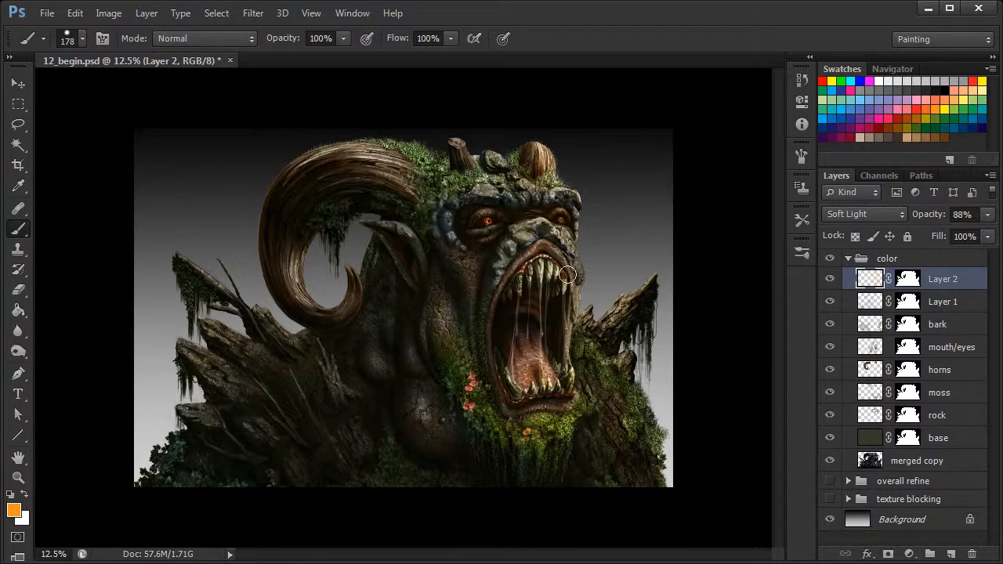
Toggle Layer 2's visibility repeatedly to compare the creature with and without the warm tint.
{"action": "left_click", "coordinate": [831, 281]}
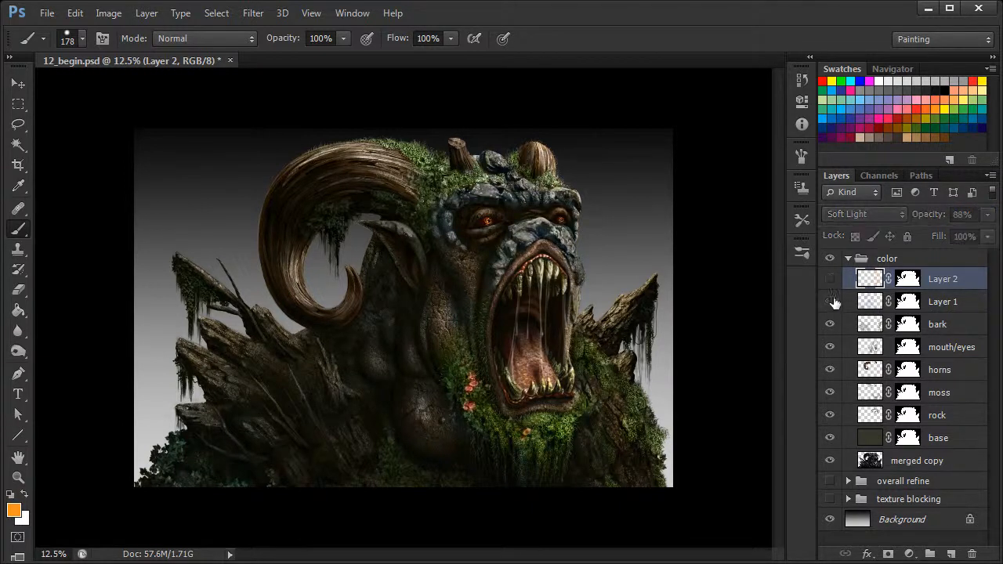
{"action": "left_click", "coordinate": [831, 280]}
{"action": "left_click", "coordinate": [831, 282]}
{"action": "left_click", "coordinate": [832, 283]}
{"action": "left_click", "coordinate": [830, 282]}
{"action": "left_click", "coordinate": [831, 281]}
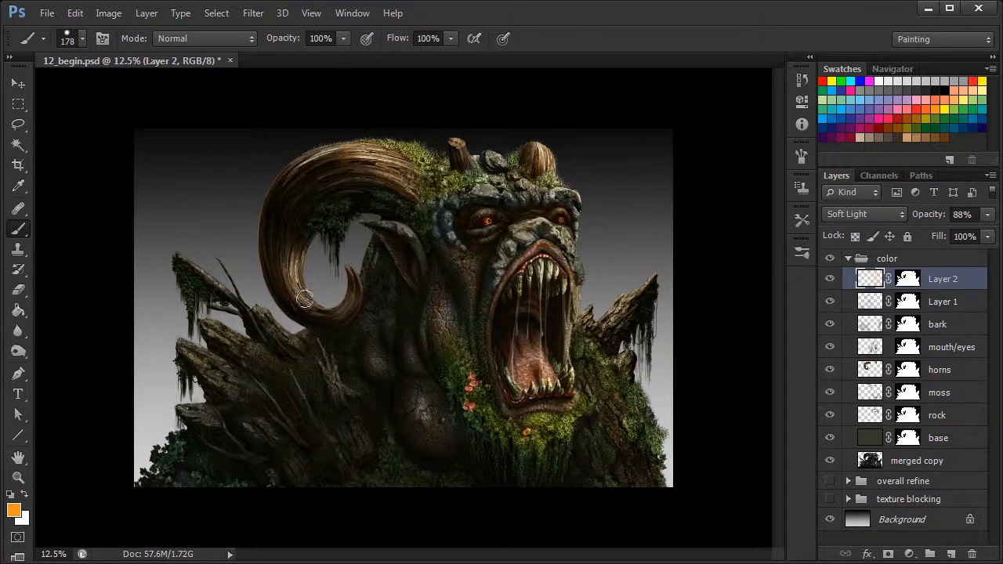
Hide and show Layer 2 at normal and reduced image scale to judge how its warm tint reads.
{"action": "left_click", "coordinate": [831, 279]}
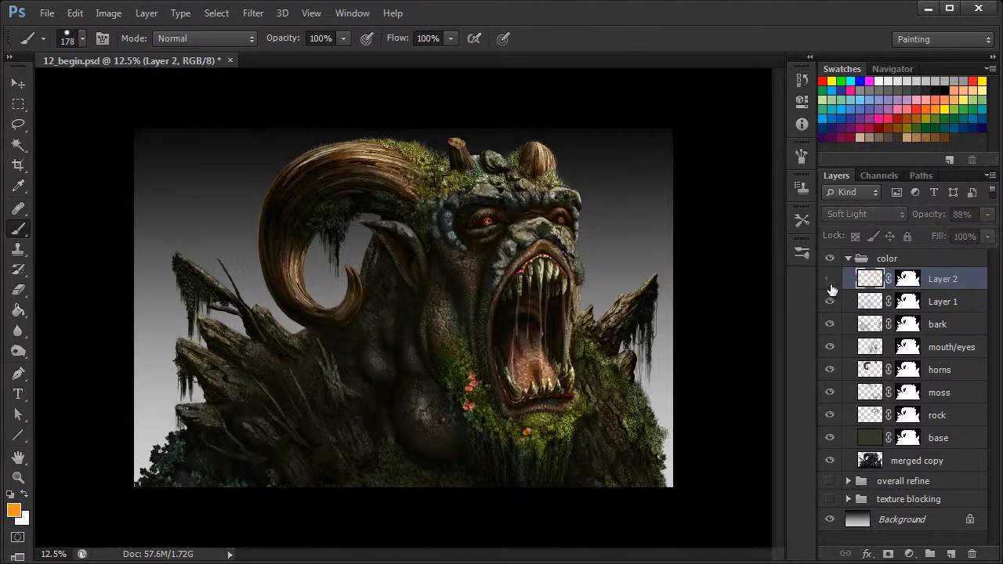
{"action": "left_click", "coordinate": [830, 280]}
{"action": "left_click", "coordinate": [830, 280]}
{"action": "key", "text": "ctrl+minus"}
{"action": "left_click", "coordinate": [830, 280]}
{"action": "left_click", "coordinate": [830, 280]}
{"action": "left_click", "coordinate": [830, 280]}
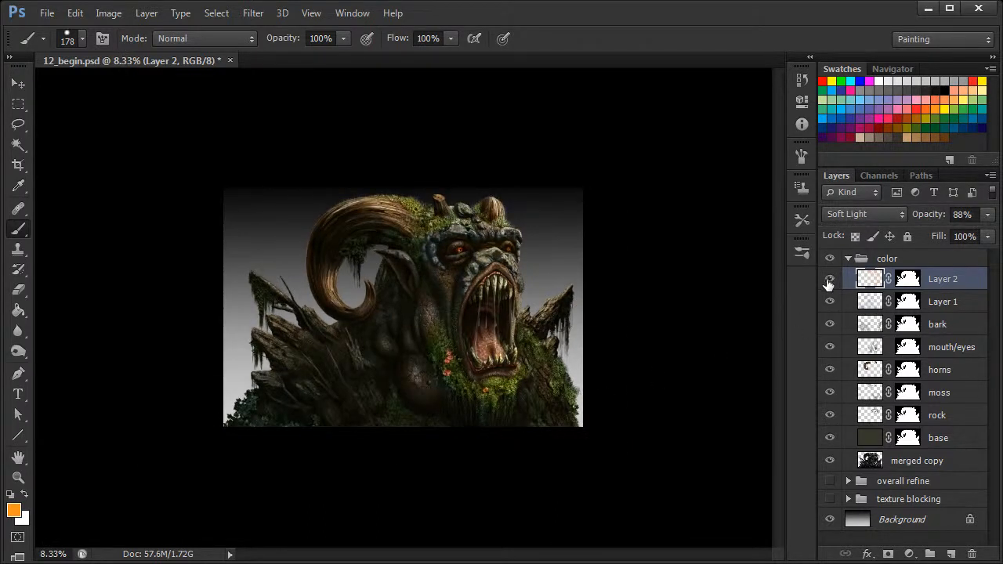
{"action": "key", "text": "ctrl+plus"}
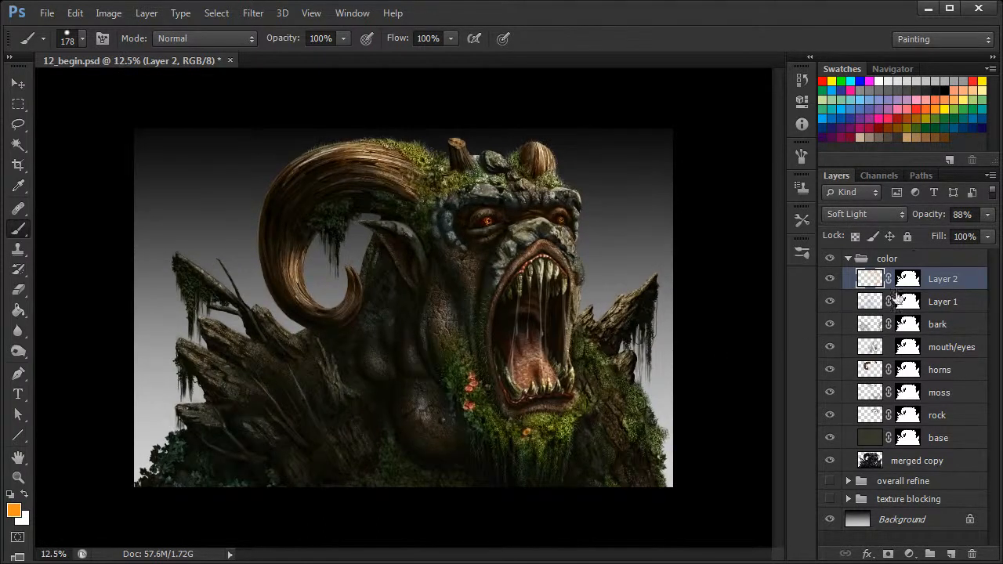
Add a new layer above Layer 2 and give it a copy of Layer 2's mask.
{"action": "left_click", "coordinate": [950, 554]}
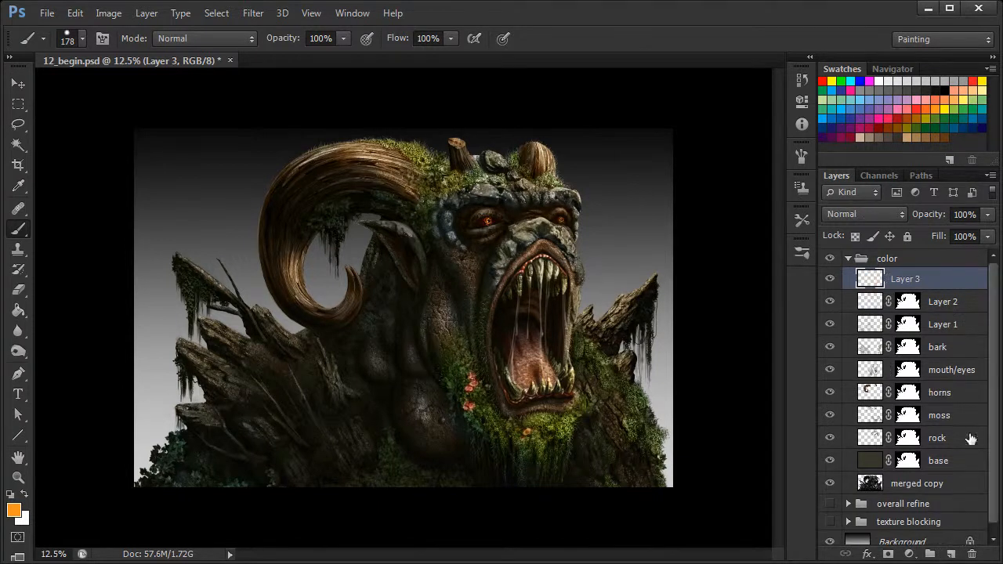
{"action": "left_click", "coordinate": [909, 303]}
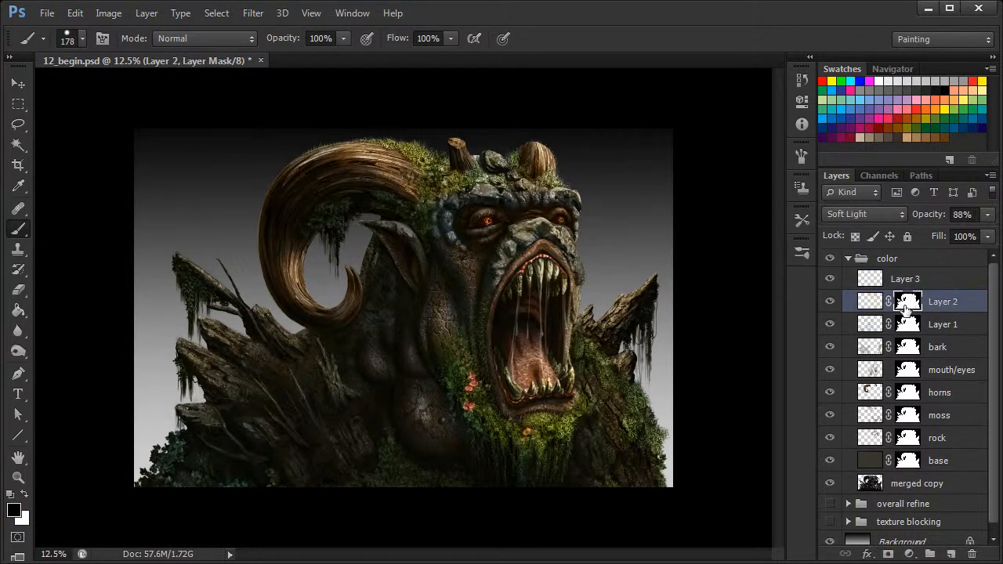
{"action": "left_click_drag", "start_coordinate": [909, 303], "coordinate": [887, 281]}
{"action": "left_click", "coordinate": [886, 281]}
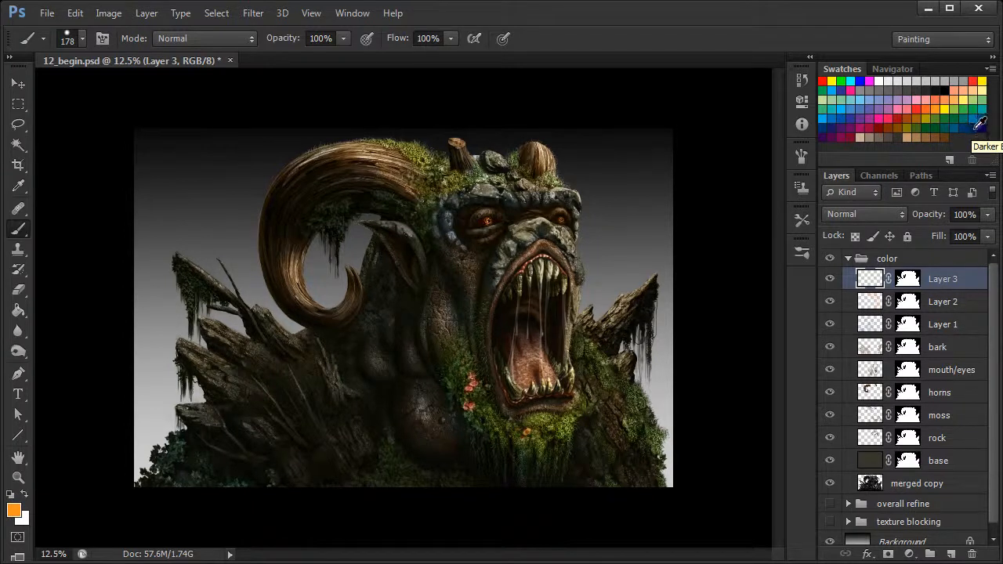
Pick dark blue as the painting colour and set Layer 3's blend mode to Multiply.
{"action": "left_click", "coordinate": [975, 124]}
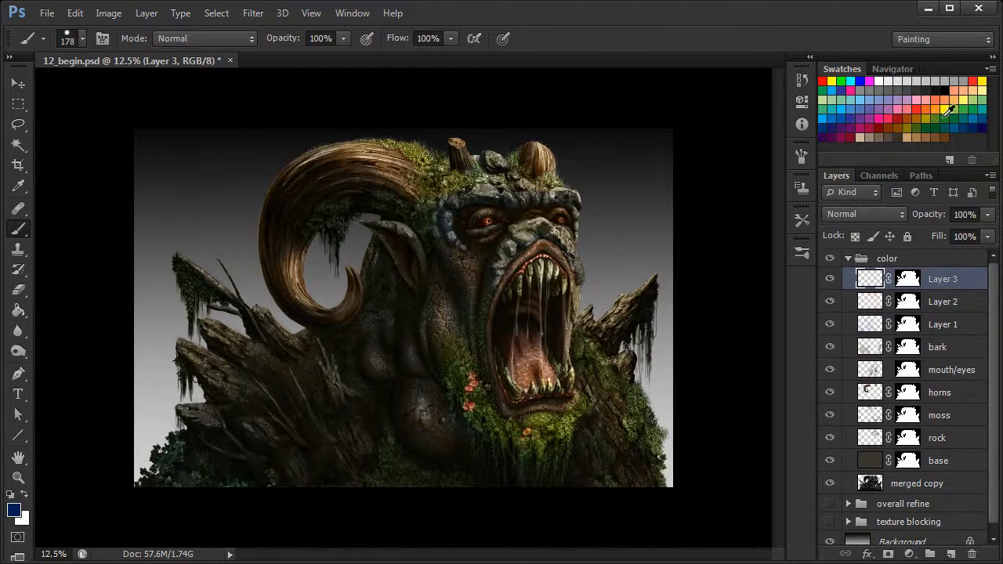
{"action": "left_click", "coordinate": [888, 215]}
{"action": "left_click", "coordinate": [862, 279]}
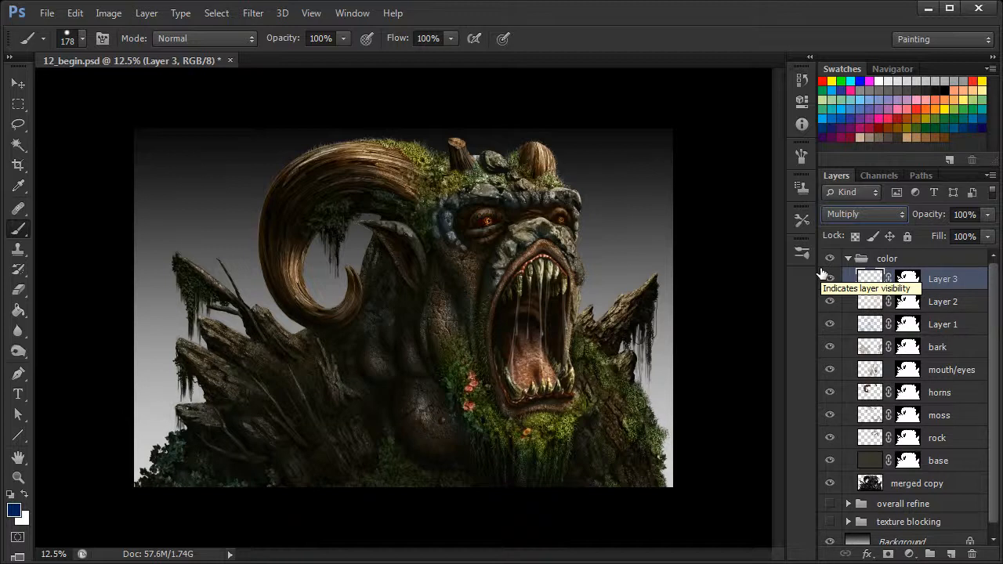
Enlarge the brush to 380 px and paint dark blue shadows over the creature's neck, chest, lower body and back on Layer 3.
{"action": "right_click", "coordinate": [371, 326]}
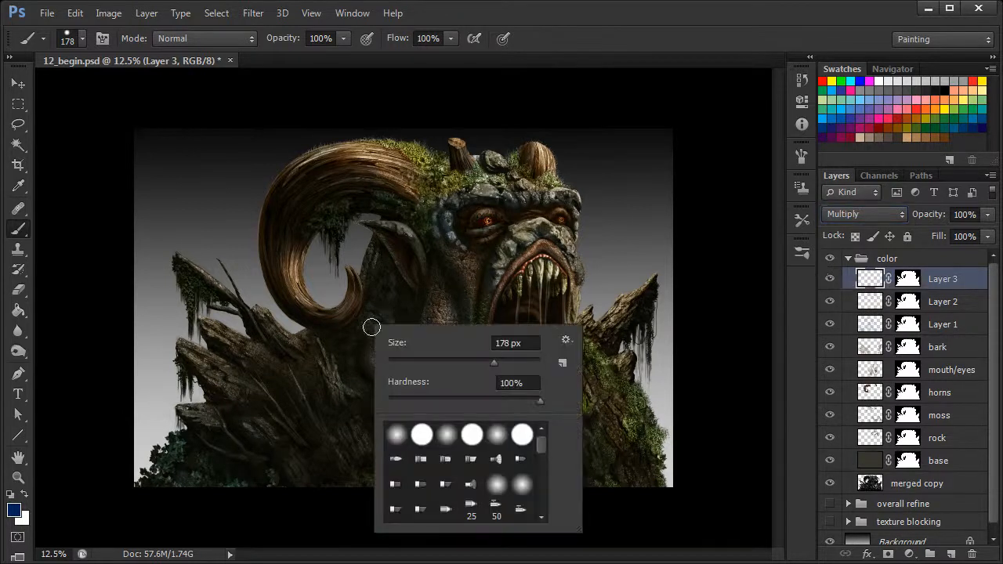
{"action": "left_click_drag", "start_coordinate": [495, 365], "coordinate": [500, 359]}
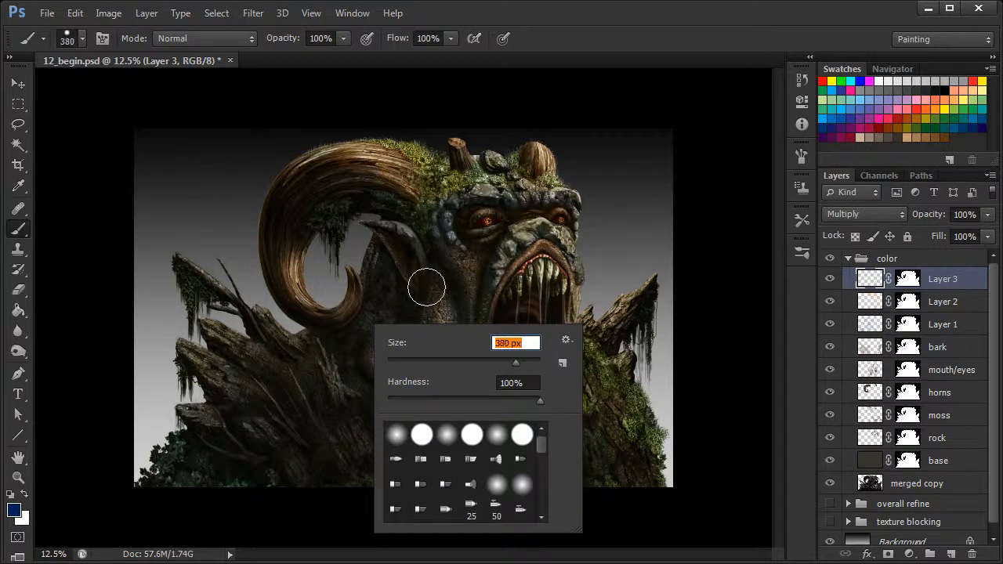
{"action": "left_click", "coordinate": [387, 293]}
{"action": "mouse_move", "coordinate": [378, 368]}
{"action": "left_mouse_down"}
{"action": "mouse_move", "coordinate": [380, 393]}
{"action": "mouse_move", "coordinate": [385, 367]}
{"action": "mouse_move", "coordinate": [431, 424]}
{"action": "left_mouse_up"}
{"action": "mouse_move", "coordinate": [462, 472]}
{"action": "left_mouse_down"}
{"action": "mouse_move", "coordinate": [365, 472]}
{"action": "mouse_move", "coordinate": [329, 360]}
{"action": "mouse_move", "coordinate": [370, 426]}
{"action": "mouse_move", "coordinate": [331, 397]}
{"action": "mouse_move", "coordinate": [311, 494]}
{"action": "mouse_move", "coordinate": [202, 457]}
{"action": "mouse_move", "coordinate": [234, 421]}
{"action": "mouse_move", "coordinate": [274, 434]}
{"action": "mouse_move", "coordinate": [269, 394]}
{"action": "mouse_move", "coordinate": [314, 407]}
{"action": "mouse_move", "coordinate": [447, 487]}
{"action": "mouse_move", "coordinate": [496, 481]}
{"action": "mouse_move", "coordinate": [452, 347]}
{"action": "mouse_move", "coordinate": [484, 430]}
{"action": "mouse_move", "coordinate": [547, 468]}
{"action": "mouse_move", "coordinate": [228, 492]}
{"action": "mouse_move", "coordinate": [226, 460]}
{"action": "left_mouse_up"}
{"action": "mouse_move", "coordinate": [401, 240]}
{"action": "left_mouse_down"}
{"action": "mouse_move", "coordinate": [413, 216]}
{"action": "mouse_move", "coordinate": [327, 201]}
{"action": "mouse_move", "coordinate": [287, 243]}
{"action": "mouse_move", "coordinate": [305, 298]}
{"action": "mouse_move", "coordinate": [397, 295]}
{"action": "mouse_move", "coordinate": [413, 246]}
{"action": "mouse_move", "coordinate": [384, 249]}
{"action": "mouse_move", "coordinate": [429, 252]}
{"action": "mouse_move", "coordinate": [456, 270]}
{"action": "mouse_move", "coordinate": [421, 164]}
{"action": "mouse_move", "coordinate": [399, 155]}
{"action": "mouse_move", "coordinate": [427, 173]}
{"action": "mouse_move", "coordinate": [435, 216]}
{"action": "mouse_move", "coordinate": [465, 269]}
{"action": "mouse_move", "coordinate": [442, 316]}
{"action": "mouse_move", "coordinate": [432, 297]}
{"action": "mouse_move", "coordinate": [445, 389]}
{"action": "mouse_move", "coordinate": [268, 426]}
{"action": "mouse_move", "coordinate": [226, 380]}
{"action": "mouse_move", "coordinate": [196, 404]}
{"action": "mouse_move", "coordinate": [203, 424]}
{"action": "mouse_move", "coordinate": [246, 349]}
{"action": "mouse_move", "coordinate": [283, 355]}
{"action": "left_mouse_up"}
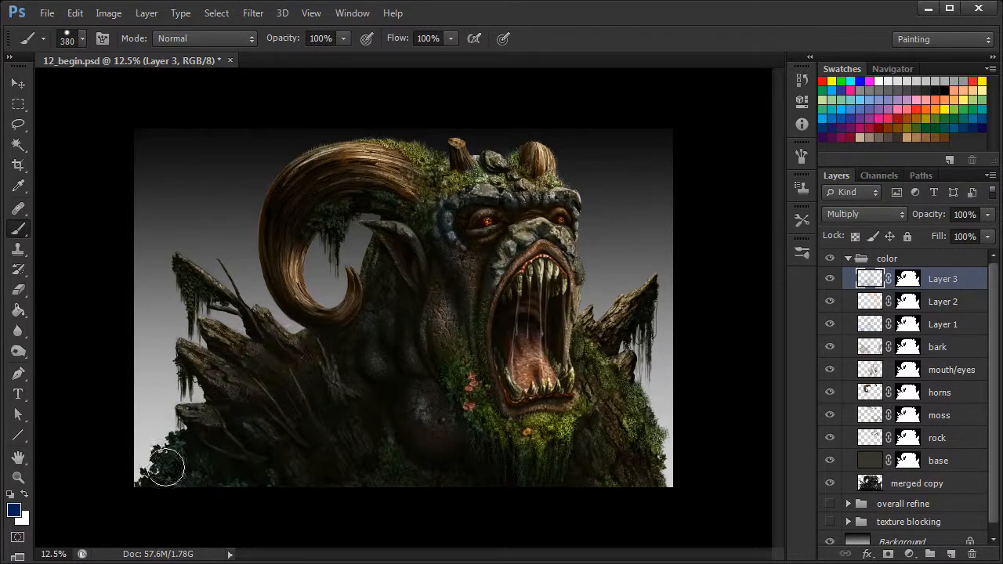
Toggle Layer 3's visibility repeatedly to compare the creature with and without the dark blue shadows.
{"action": "left_click", "coordinate": [830, 279]}
{"action": "left_click", "coordinate": [832, 280]}
{"action": "left_click", "coordinate": [832, 280]}
{"action": "key", "text": "ctrl+minus"}
{"action": "left_click", "coordinate": [830, 280]}
{"action": "left_click", "coordinate": [831, 279]}
{"action": "left_click", "coordinate": [831, 279]}
{"action": "left_click", "coordinate": [831, 280]}
{"action": "left_click", "coordinate": [831, 280]}
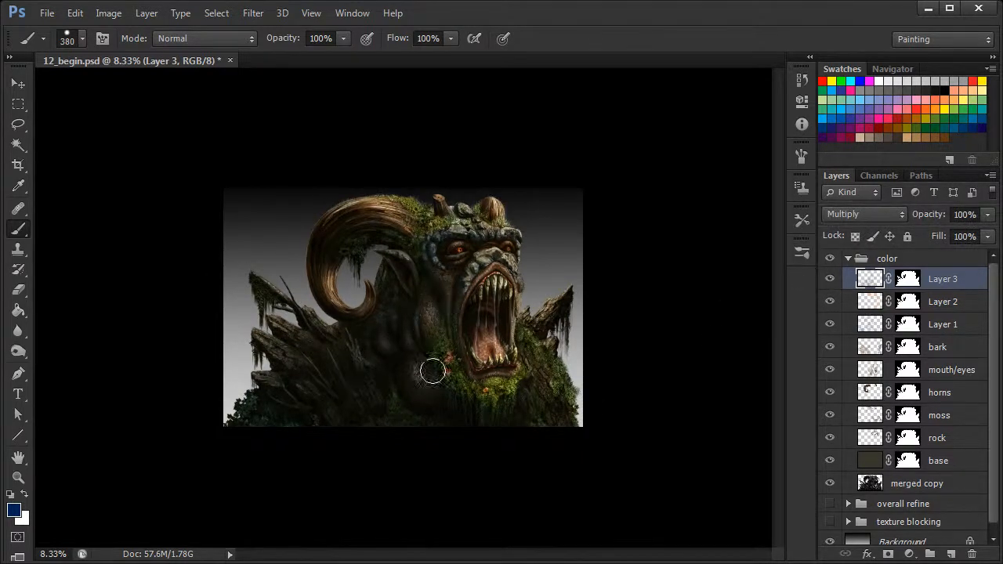
Erase part of the dark blue over the creature's neck and chest on Layer 3 with a 463 px eraser.
{"action": "left_click", "coordinate": [18, 290]}
{"action": "right_click", "coordinate": [587, 317]}
{"action": "left_click", "coordinate": [643, 359]}
{"action": "mouse_move", "coordinate": [443, 344]}
{"action": "left_mouse_down"}
{"action": "mouse_move", "coordinate": [439, 333]}
{"action": "mouse_move", "coordinate": [441, 362]}
{"action": "mouse_move", "coordinate": [443, 333]}
{"action": "mouse_move", "coordinate": [430, 318]}
{"action": "left_mouse_up"}
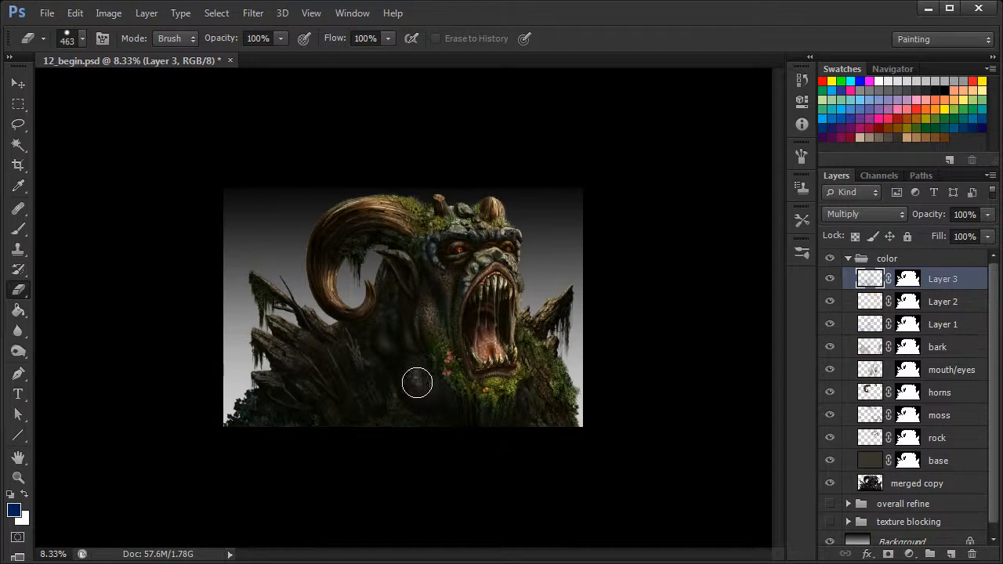
Hide and show Layer 3 to check the shadows after erasing around the neck and chest.
{"action": "left_click", "coordinate": [830, 279]}
{"action": "left_click", "coordinate": [830, 280]}
{"action": "left_click", "coordinate": [830, 279]}
{"action": "left_click", "coordinate": [830, 279]}
{"action": "key", "text": "ctrl+plus"}
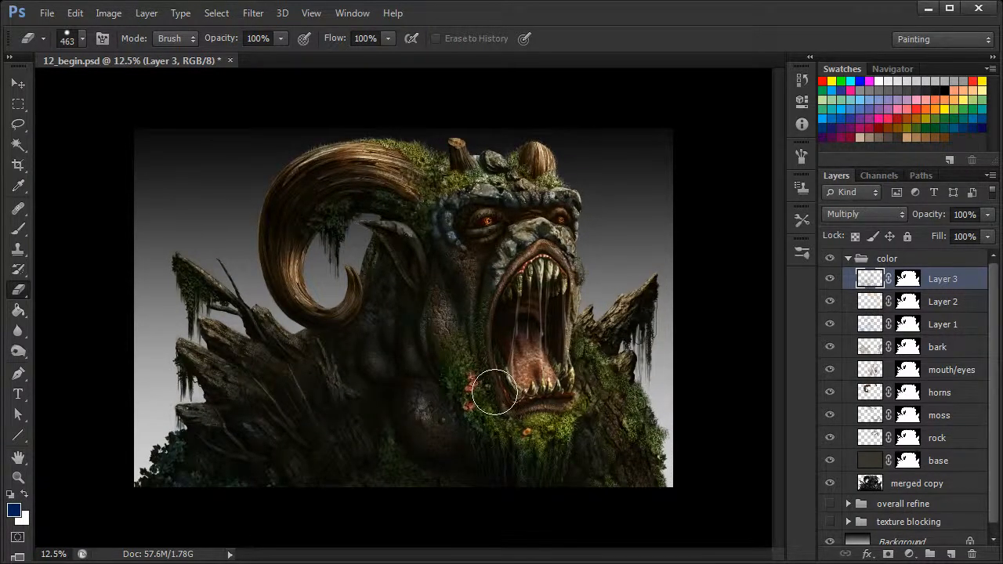
{"action": "left_click", "coordinate": [830, 279]}
{"action": "left_click", "coordinate": [830, 279]}
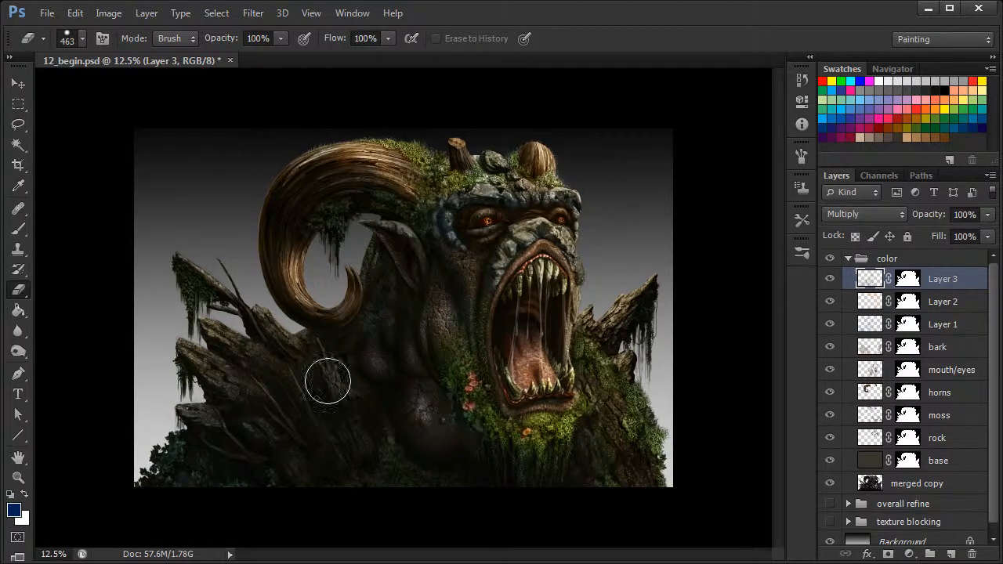
Erase more dark blue from the rounded chest bulge on Layer 3 and compare the painting with the layer hidden and shown.
{"action": "left_click", "coordinate": [424, 425]}
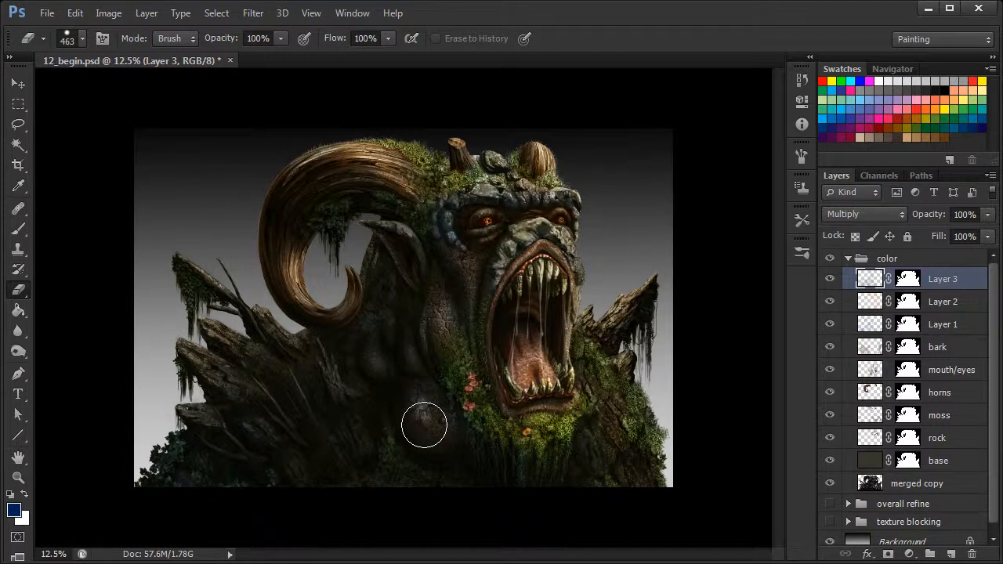
{"action": "left_click", "coordinate": [830, 279]}
{"action": "left_click", "coordinate": [830, 280]}
{"action": "key", "text": "ctrl+minus"}
{"action": "key", "text": "ctrl+minus"}
{"action": "key", "text": "ctrl+plus"}
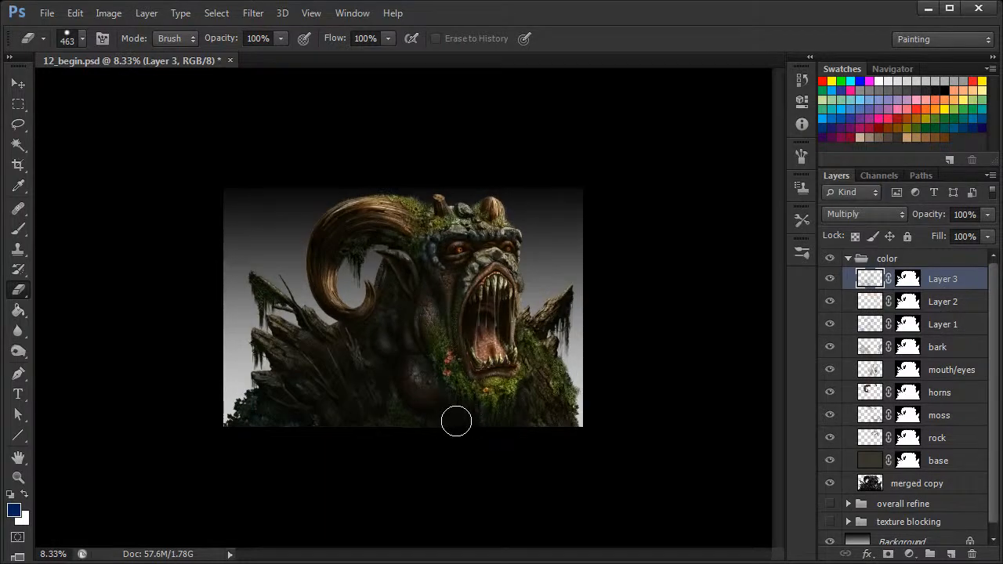
{"action": "key", "text": "ctrl+plus"}
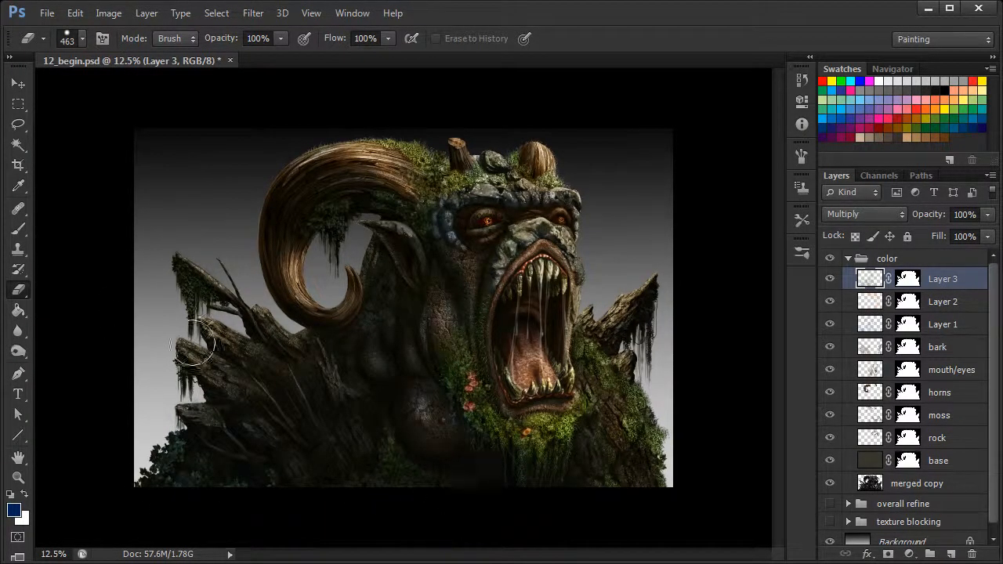
Paint more dark blue shadow on Layer 3 over the lower back and along the base of the body with the 380 px brush.
{"action": "left_click", "coordinate": [18, 231]}
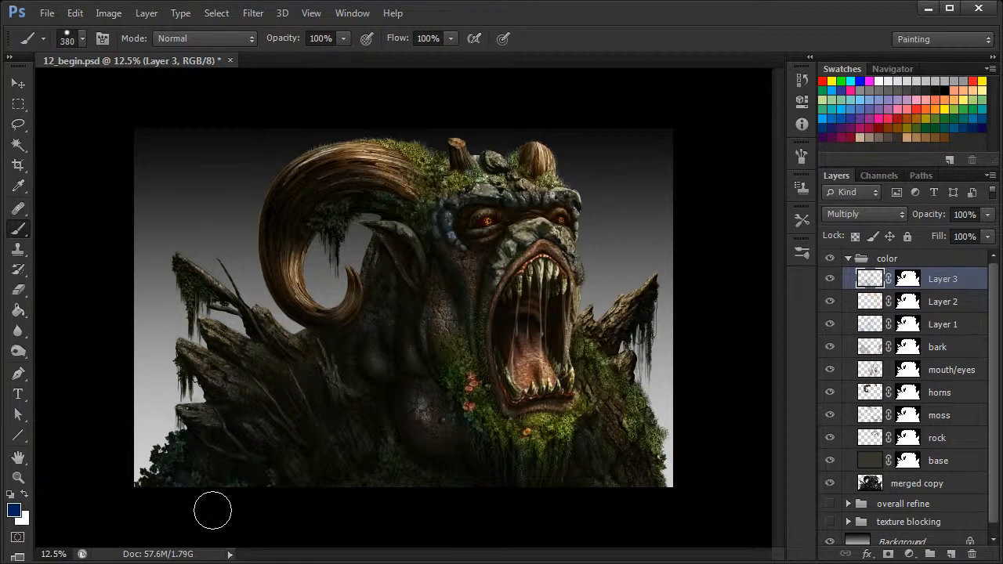
{"action": "mouse_move", "coordinate": [271, 390]}
{"action": "left_mouse_down"}
{"action": "mouse_move", "coordinate": [299, 411]}
{"action": "mouse_move", "coordinate": [290, 453]}
{"action": "mouse_move", "coordinate": [243, 423]}
{"action": "mouse_move", "coordinate": [197, 421]}
{"action": "mouse_move", "coordinate": [268, 429]}
{"action": "left_mouse_up"}
{"action": "mouse_move", "coordinate": [206, 423]}
{"action": "left_mouse_down"}
{"action": "mouse_move", "coordinate": [185, 469]}
{"action": "mouse_move", "coordinate": [268, 482]}
{"action": "mouse_move", "coordinate": [293, 497]}
{"action": "mouse_move", "coordinate": [416, 499]}
{"action": "left_mouse_up"}
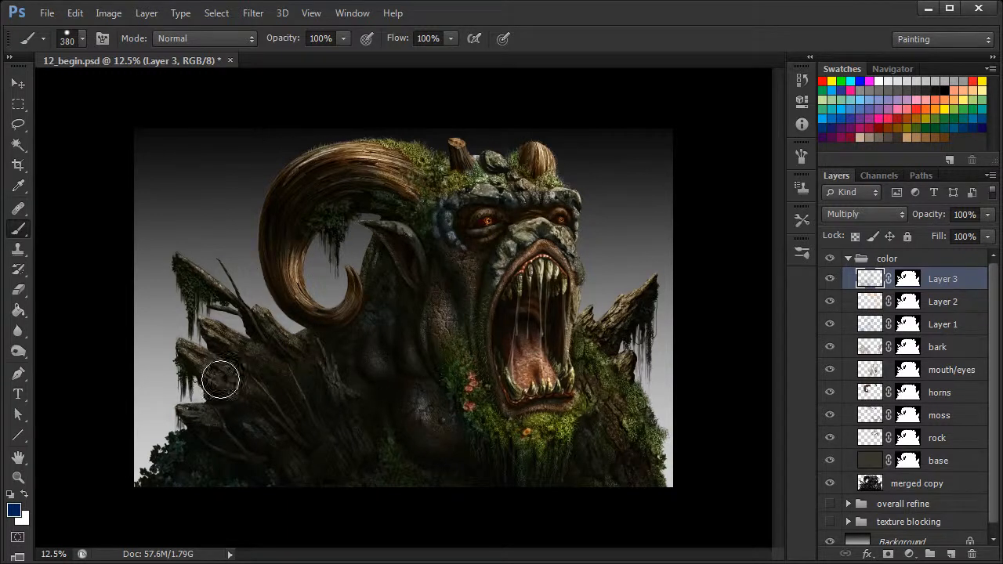
Warm the wooden back spikes on Layer 2 with orange and yellow strokes, erasing excess orange near the highest spike.
{"action": "left_click", "coordinate": [942, 304]}
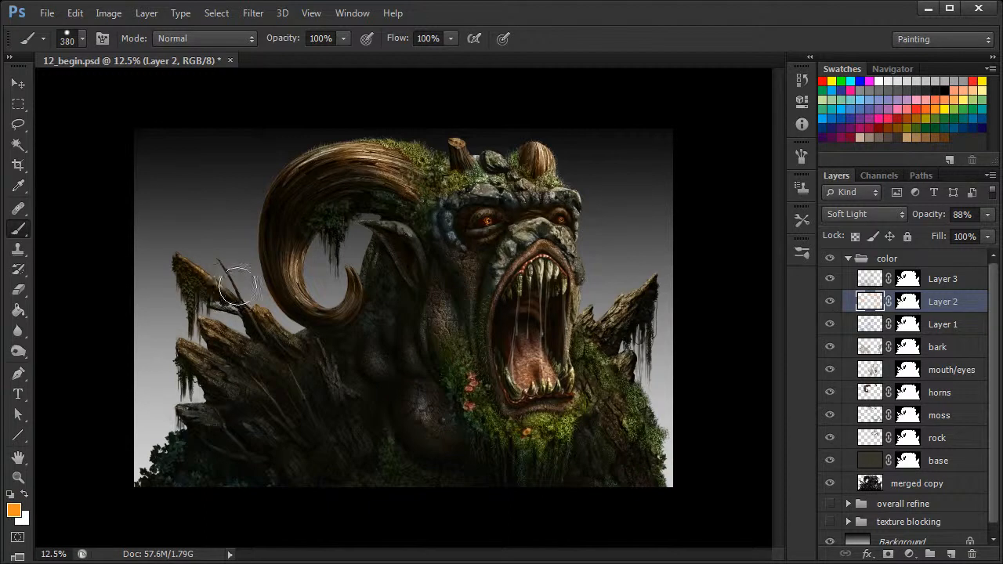
{"action": "left_click", "coordinate": [19, 289]}
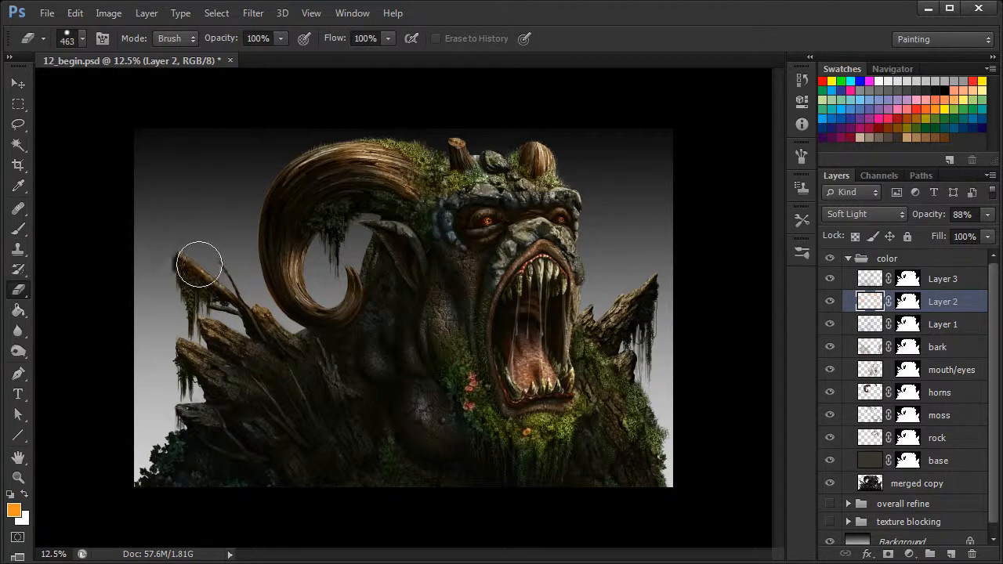
{"action": "left_click", "coordinate": [18, 229]}
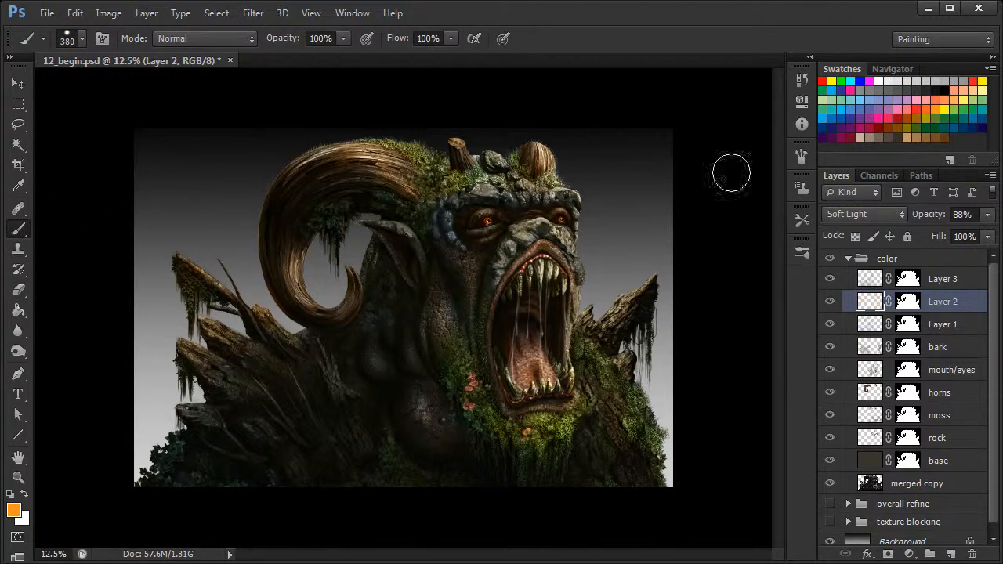
{"action": "left_click", "coordinate": [946, 108]}
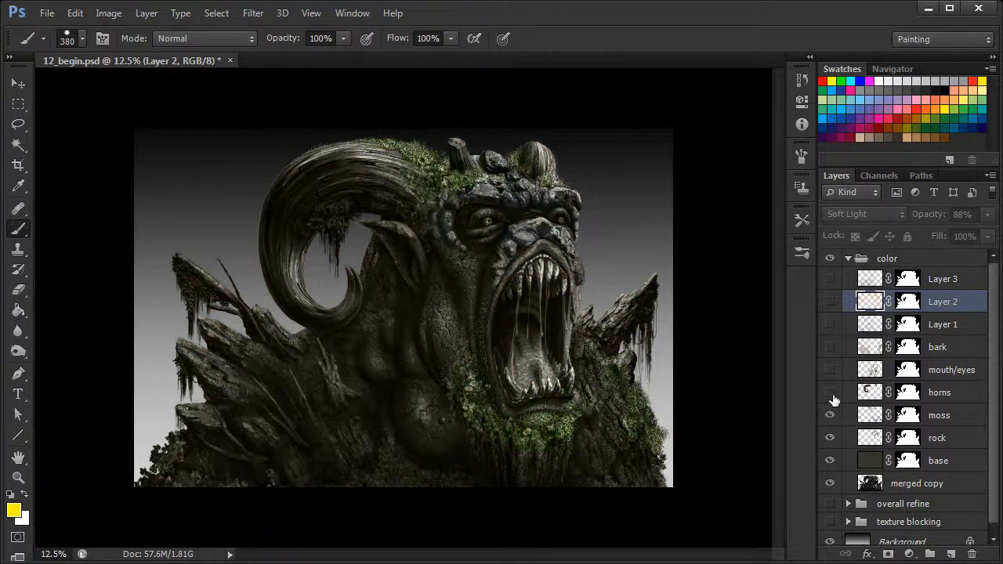
Hide and show the colour layers to compare the stages of colouring, leaving only Layer 3 of them hidden.
{"action": "left_click", "coordinate": [830, 347]}
{"action": "left_click", "coordinate": [831, 306]}
{"action": "left_click", "coordinate": [837, 281]}
{"action": "left_click", "coordinate": [832, 280]}
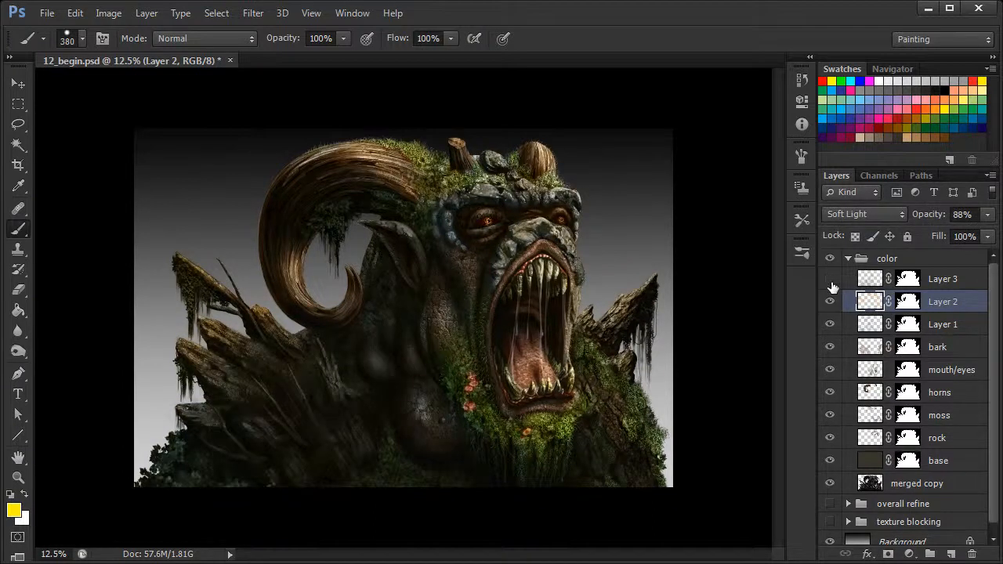
{"action": "left_click", "coordinate": [835, 299]}
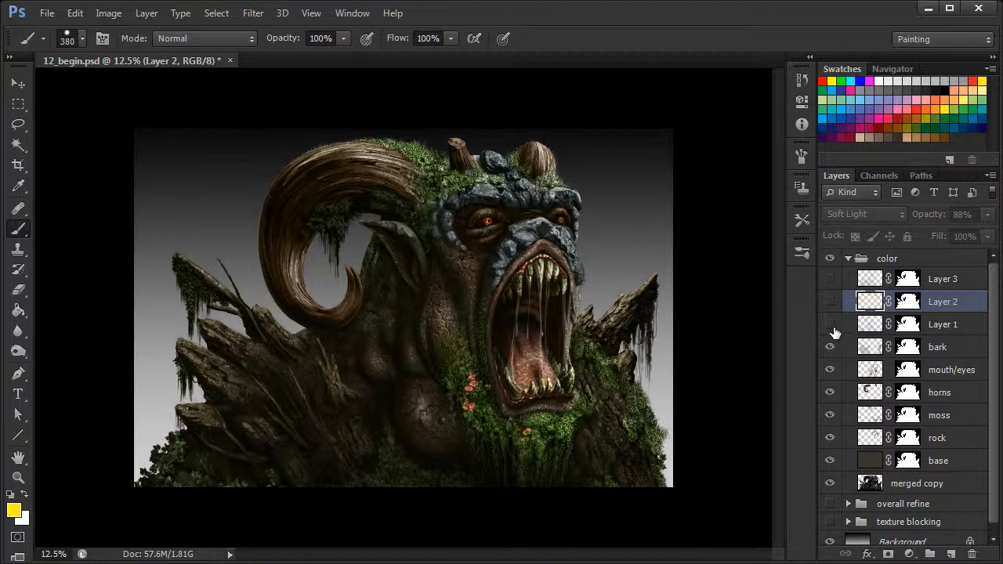
{"action": "left_click", "coordinate": [831, 302]}
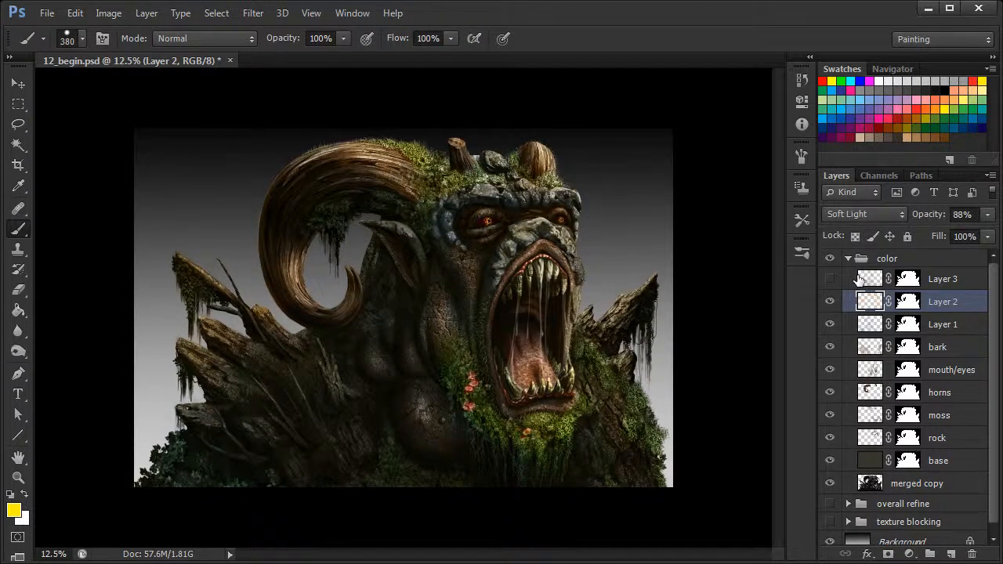
{"action": "key", "text": "ctrl+minus"}
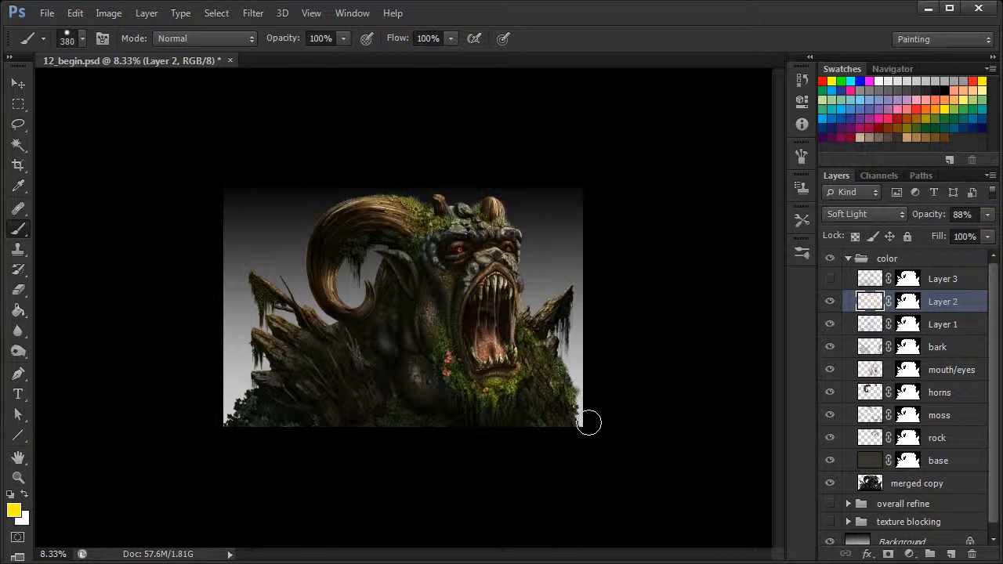
{"action": "key", "text": "ctrl+plus"}
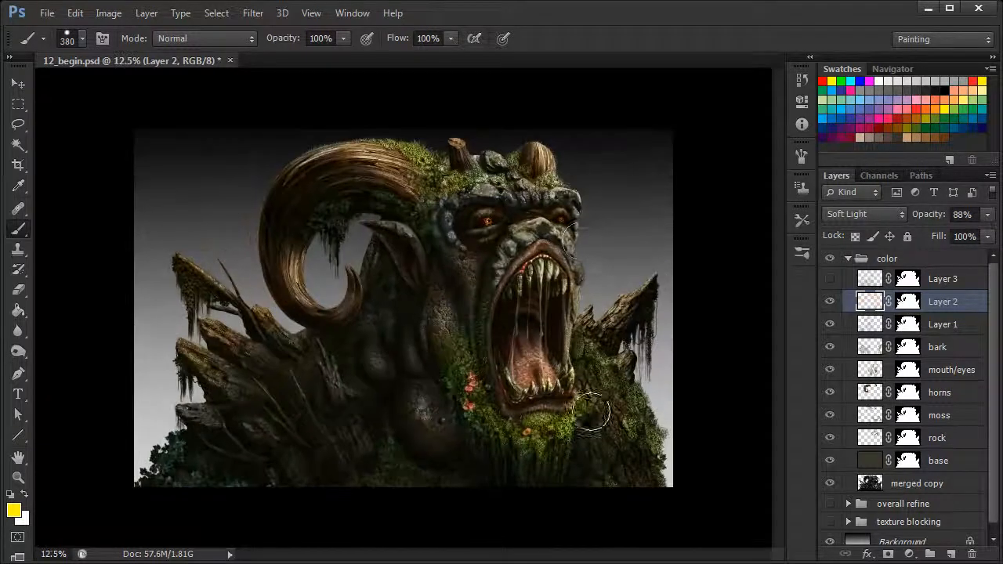